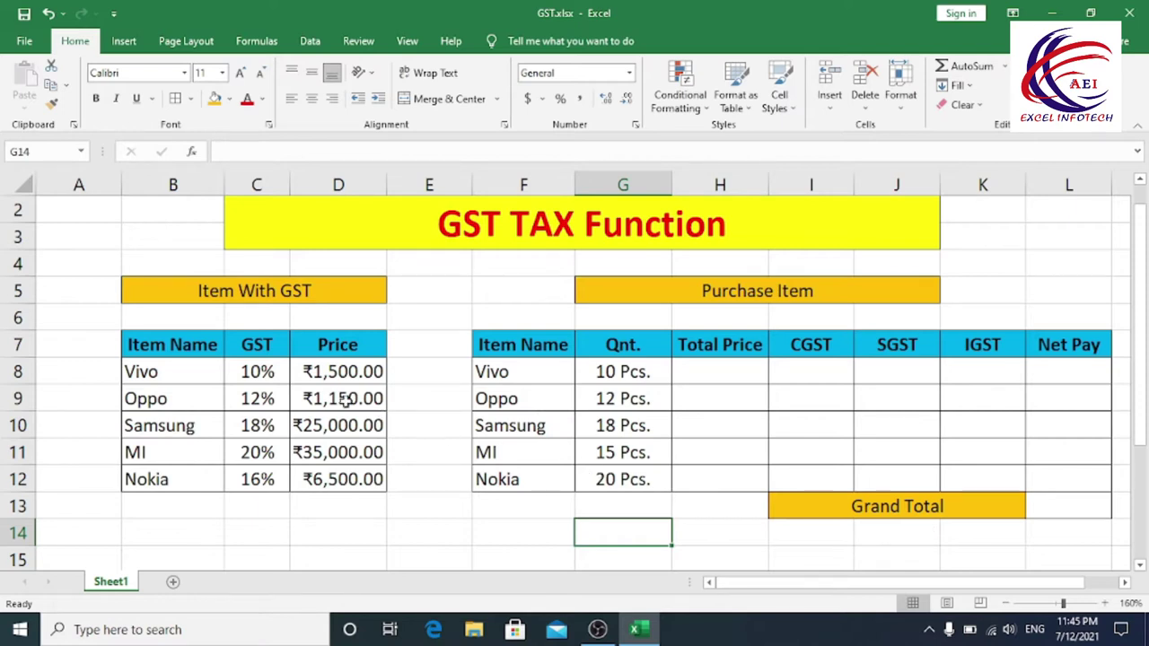
Review the item price table's names, GST rates and Price column
drag(170, 344, 175, 479)
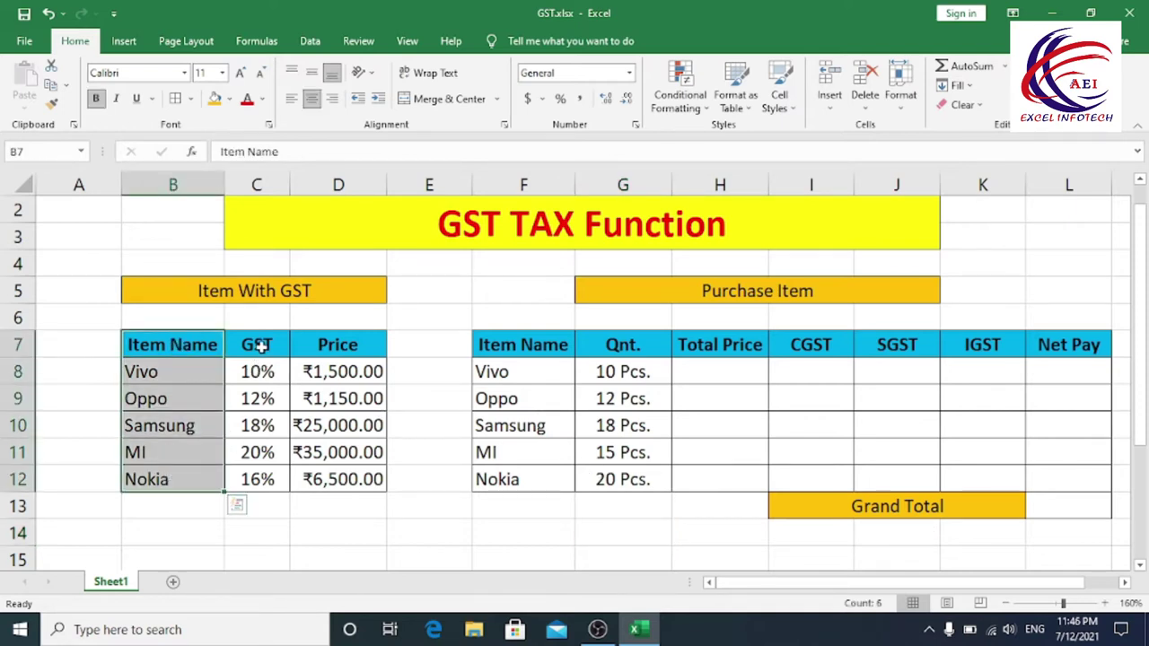
drag(257, 345, 258, 479)
drag(342, 345, 337, 476)
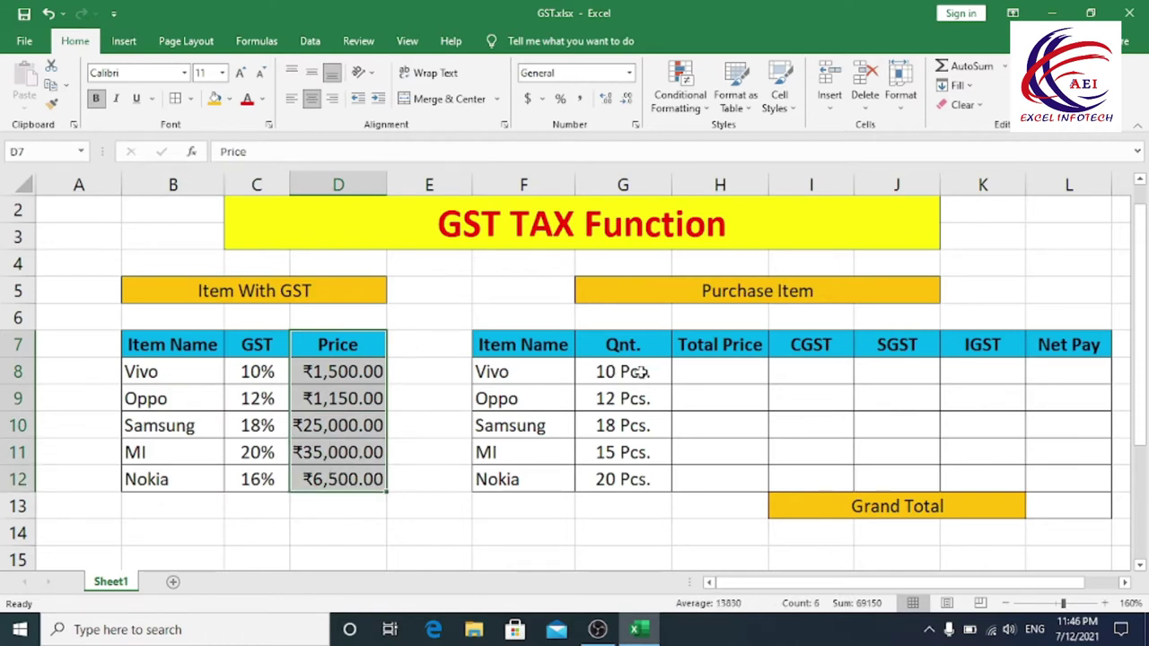
Review Vivo's row in the Purchase Item table, including its empty total, tax and Grand Total cells
click(710, 293)
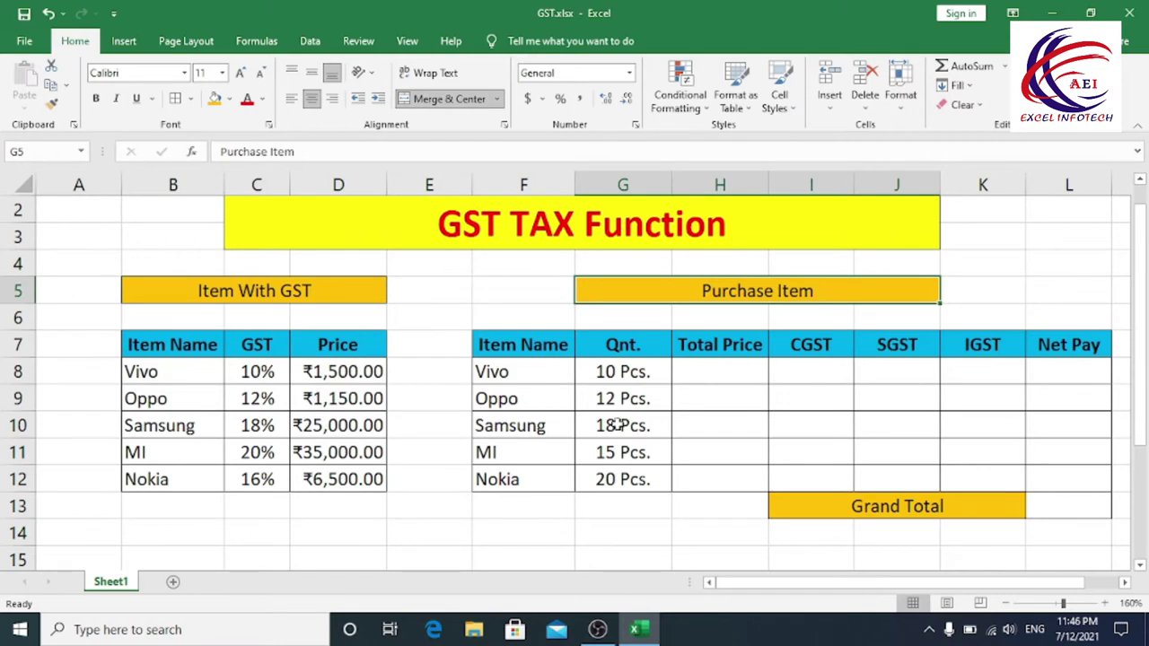
click(511, 375)
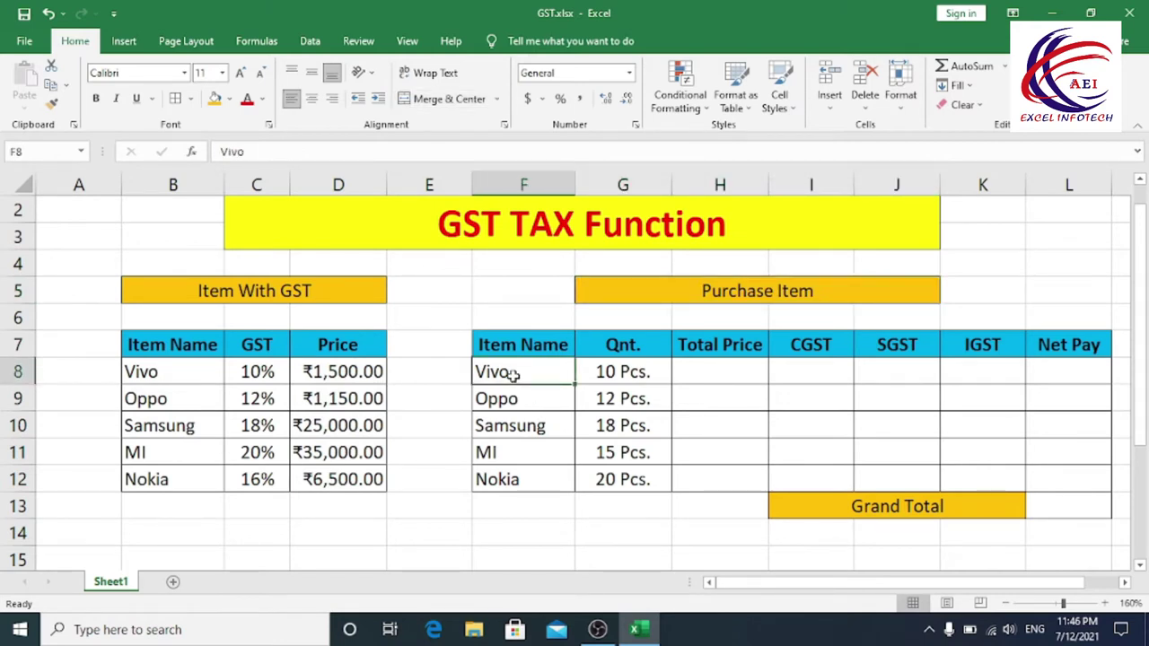
click(629, 372)
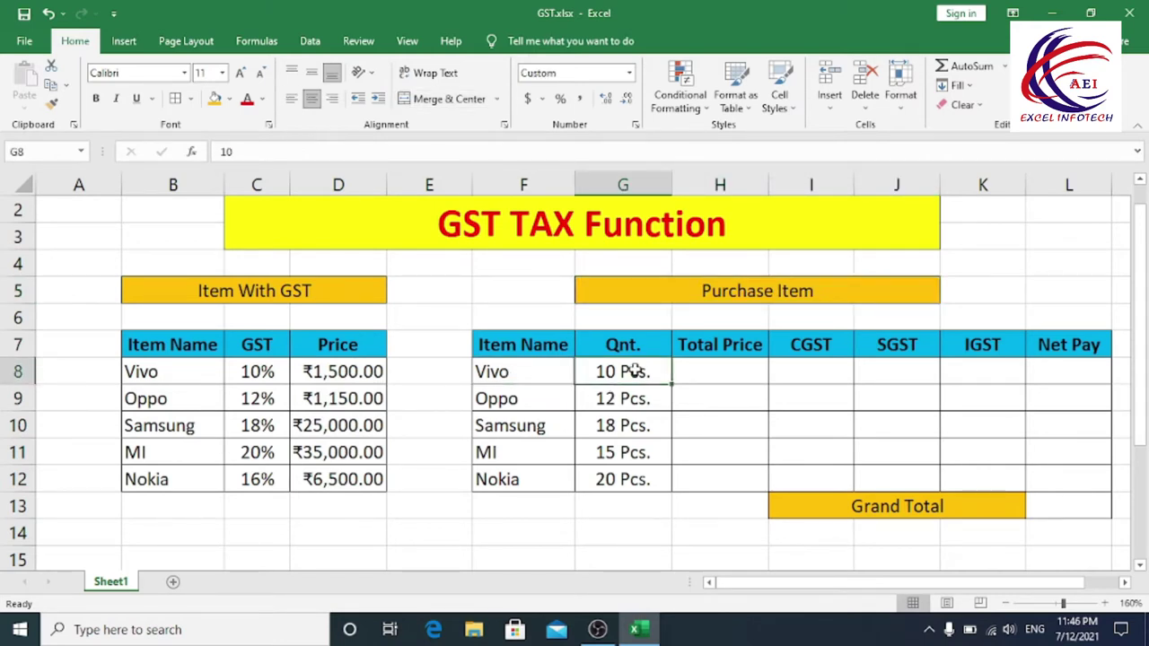
click(720, 375)
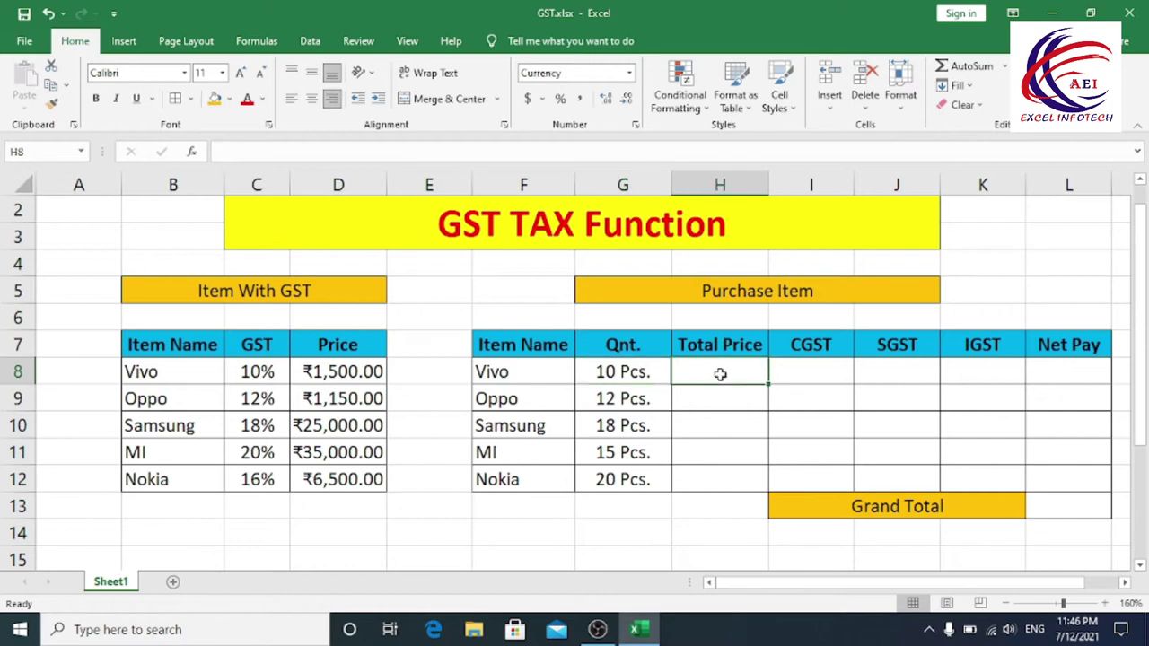
click(817, 378)
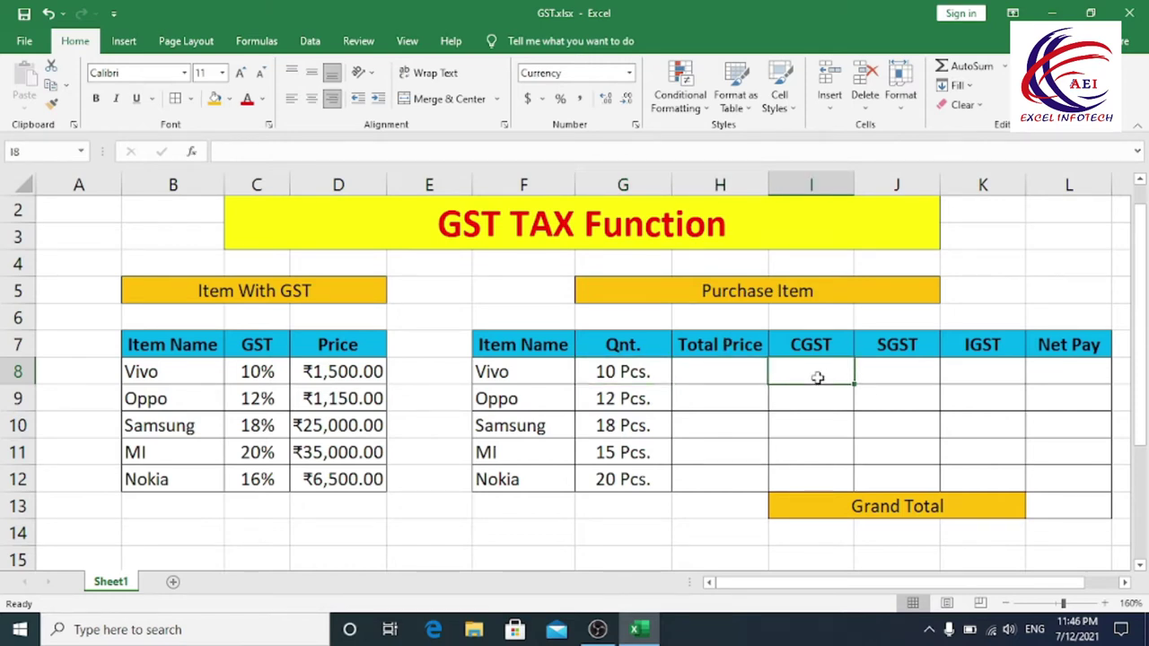
click(902, 378)
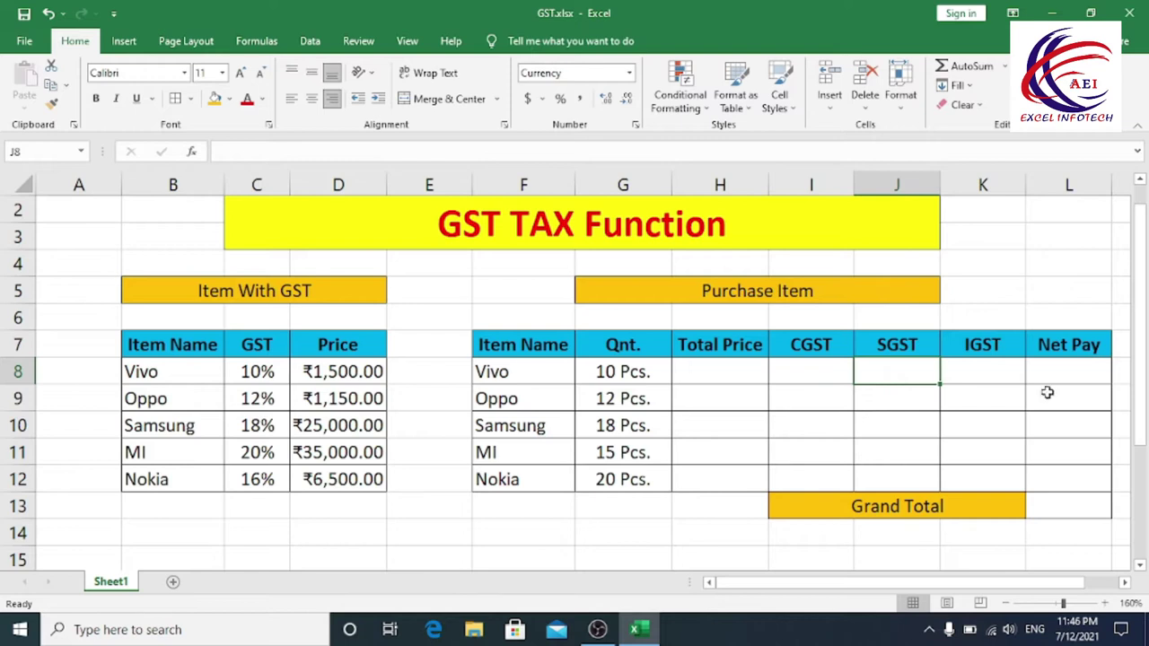
click(1007, 376)
click(1063, 379)
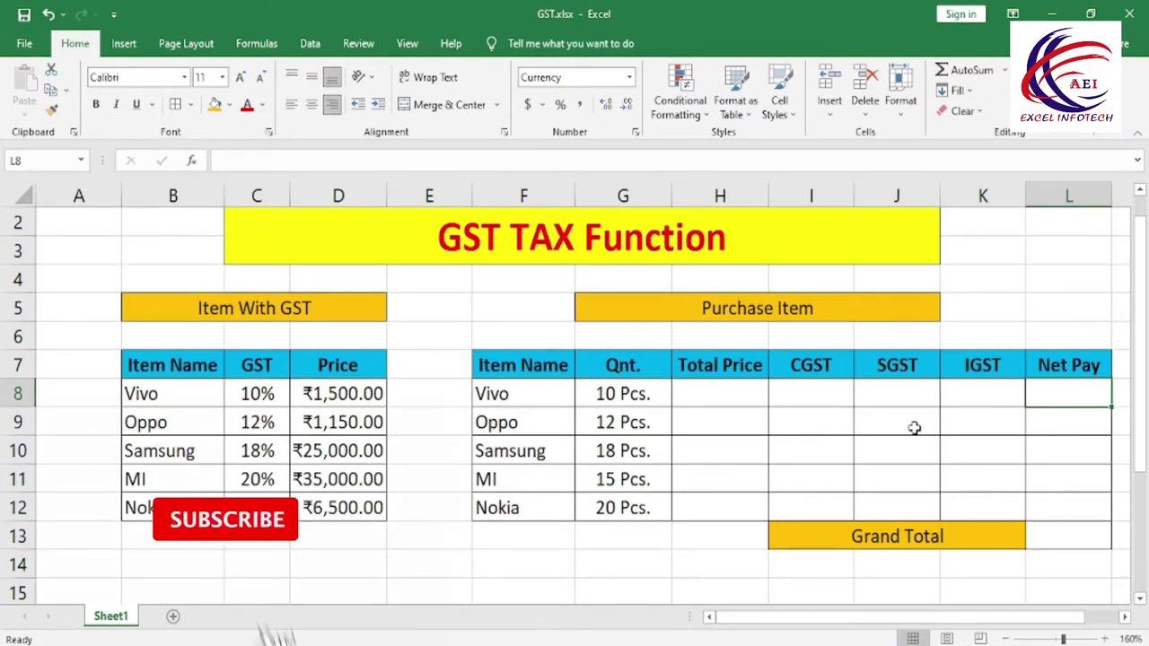
click(1103, 544)
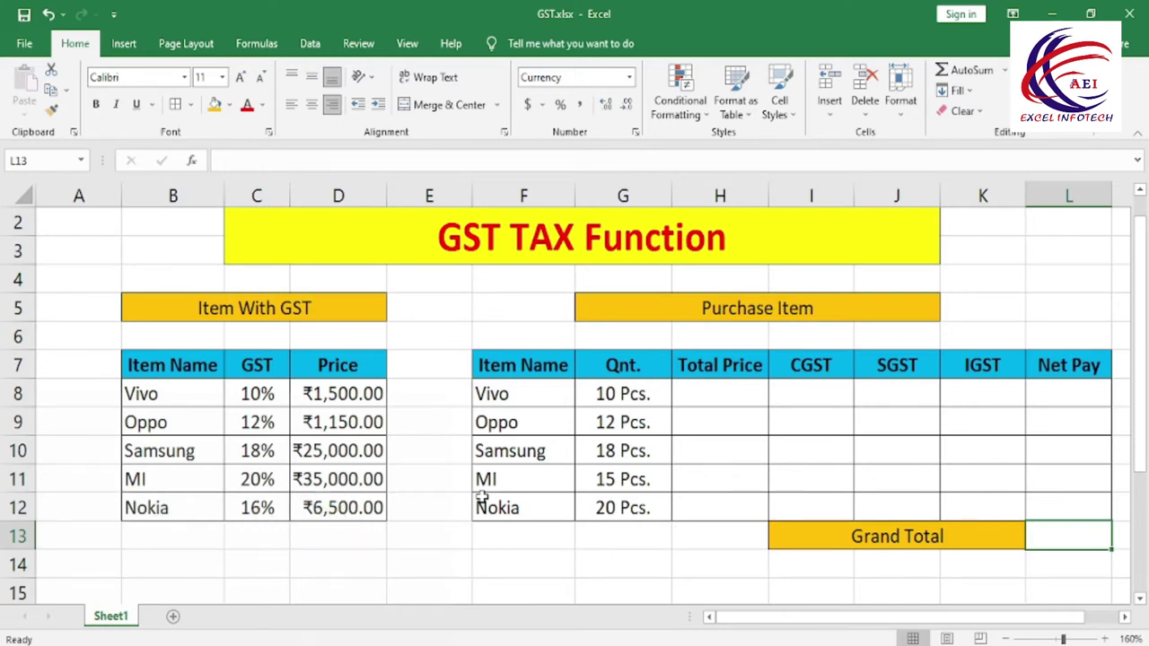
click(538, 558)
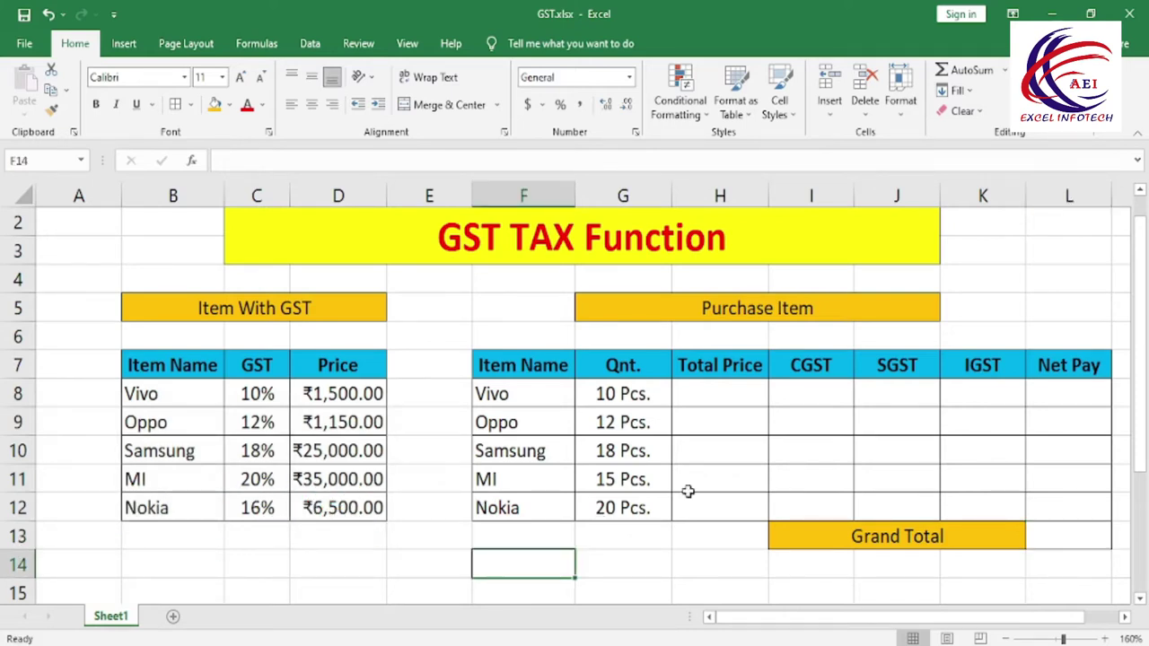
Enter =G8*VLOOKUP(F8,B7:D12,3,0) in H8, giving Vivo a total price of ₹15,000.00
click(724, 391)
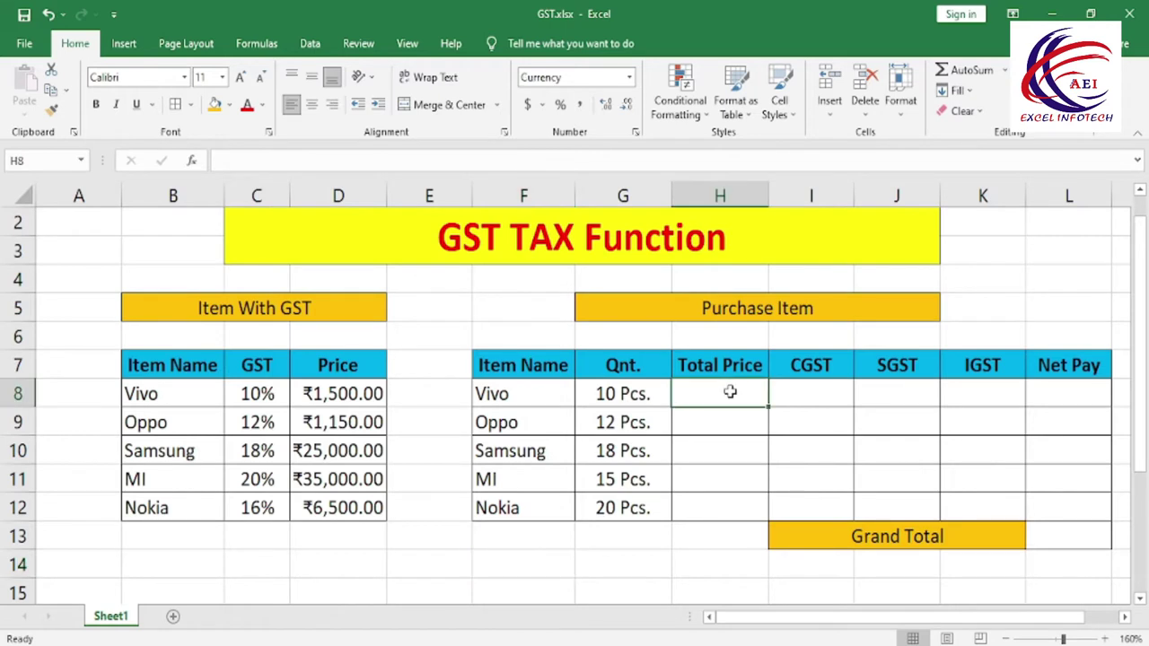
text(=)
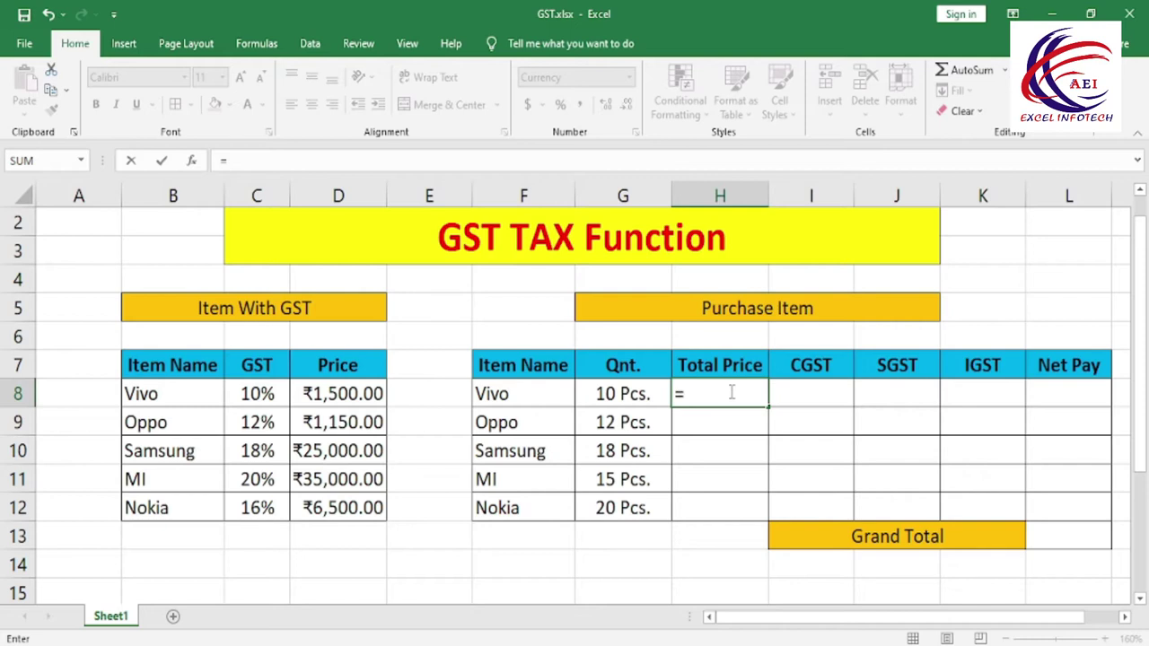
click(639, 395)
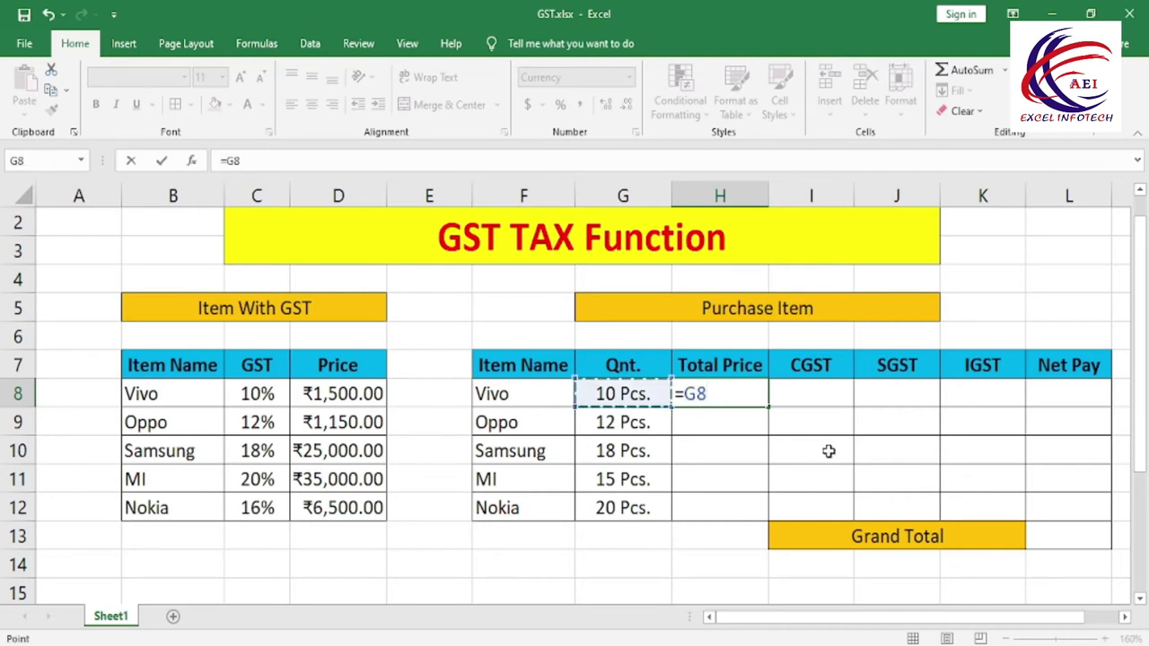
text(*)
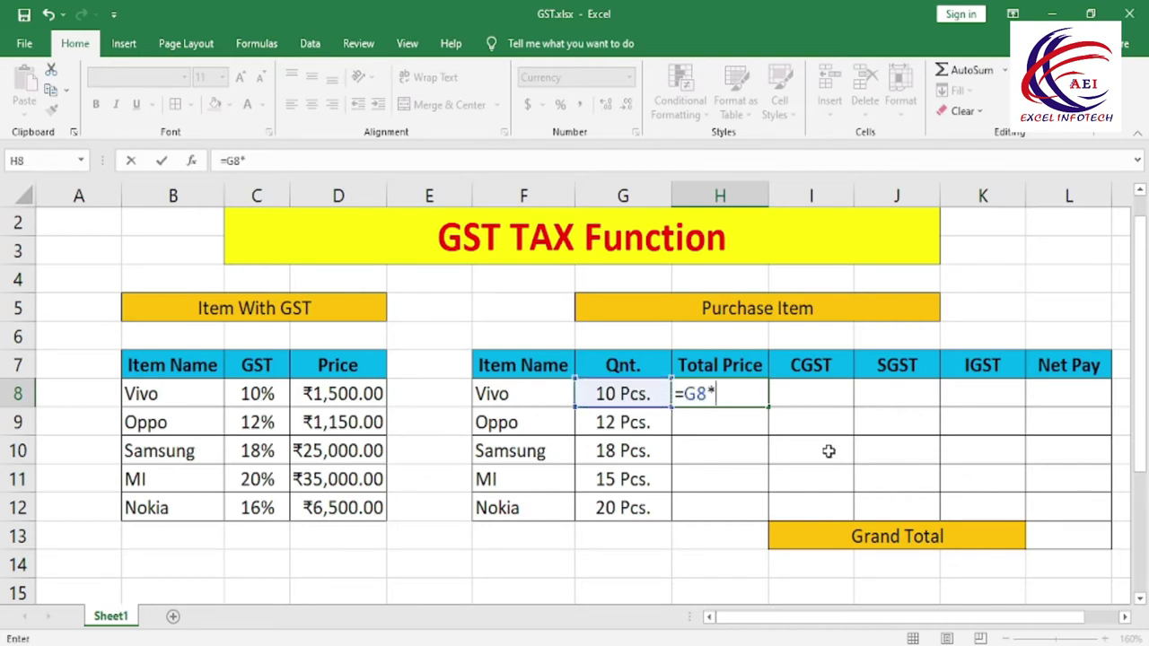
text(vl)
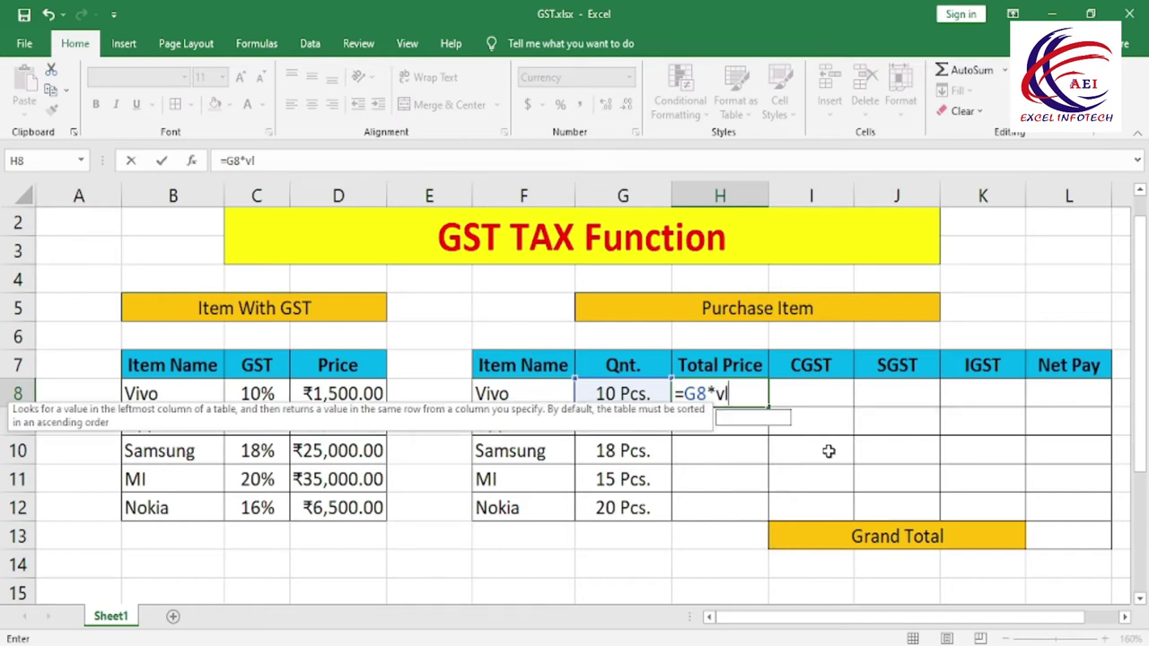
key(Tab)
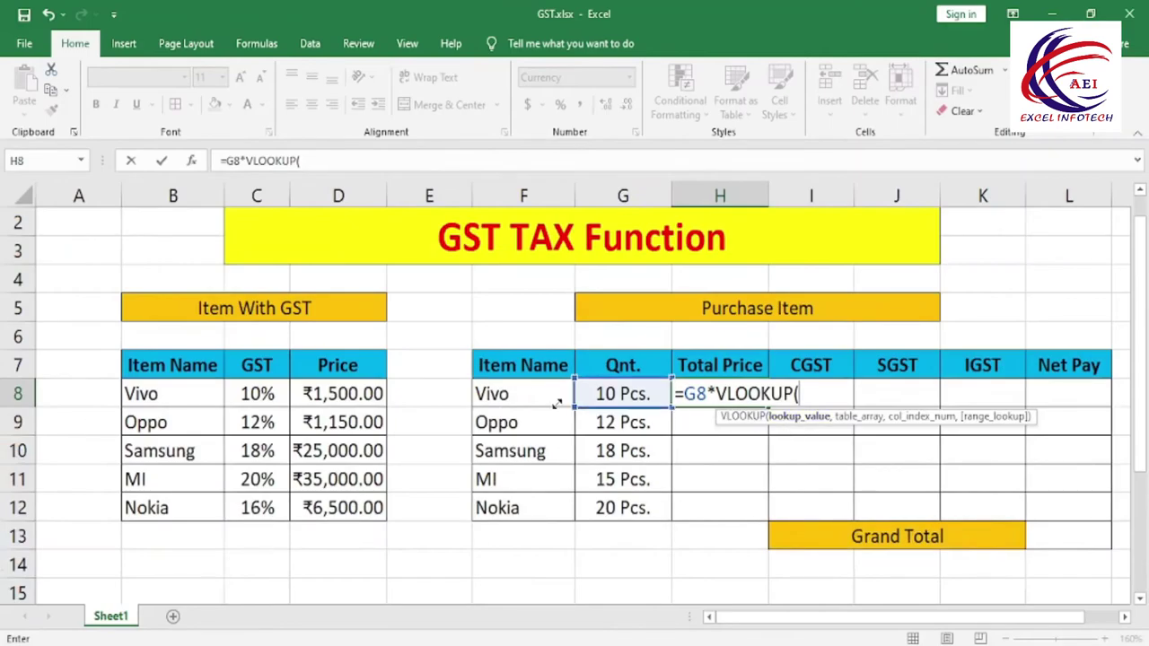
click(527, 400)
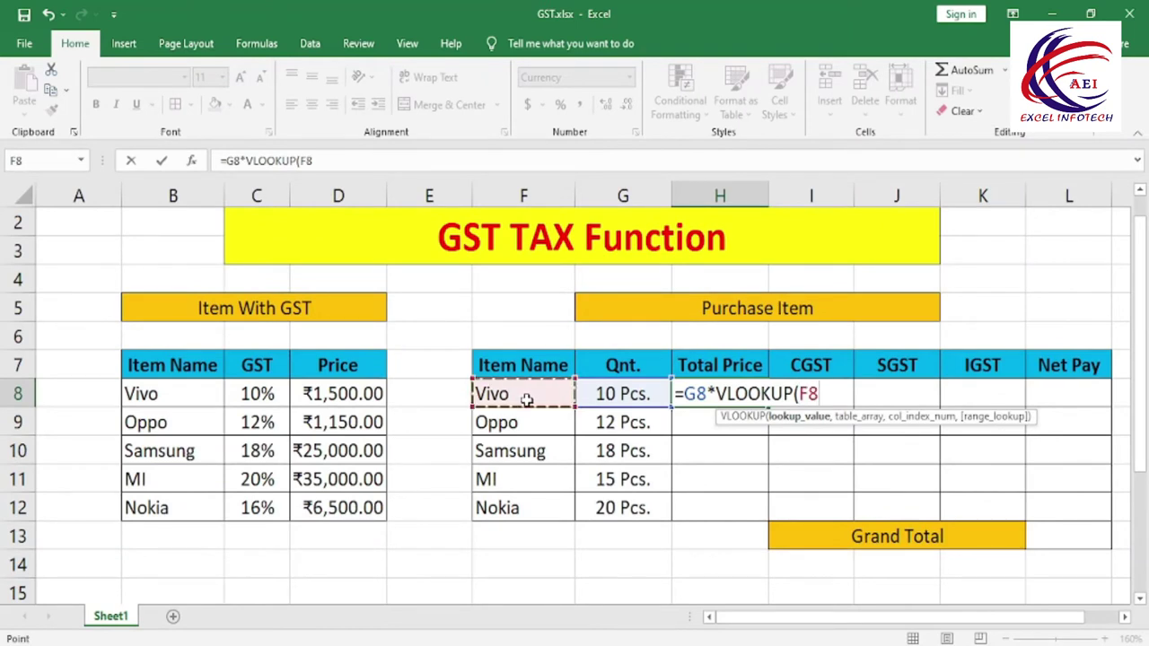
text(,)
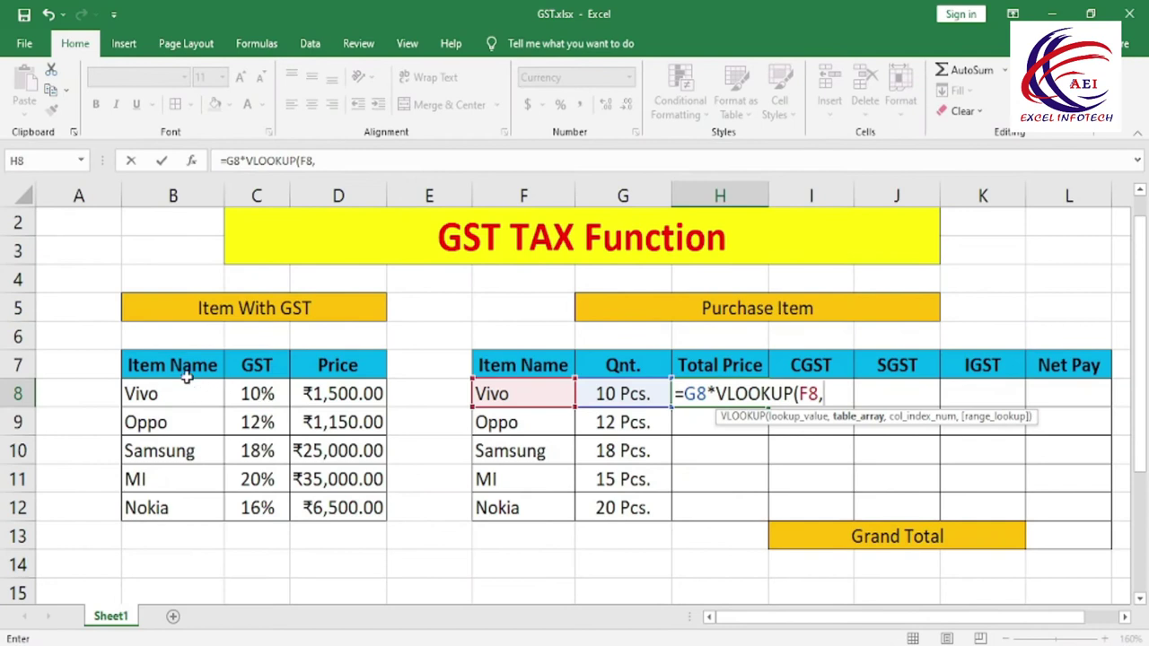
drag(157, 366, 327, 506)
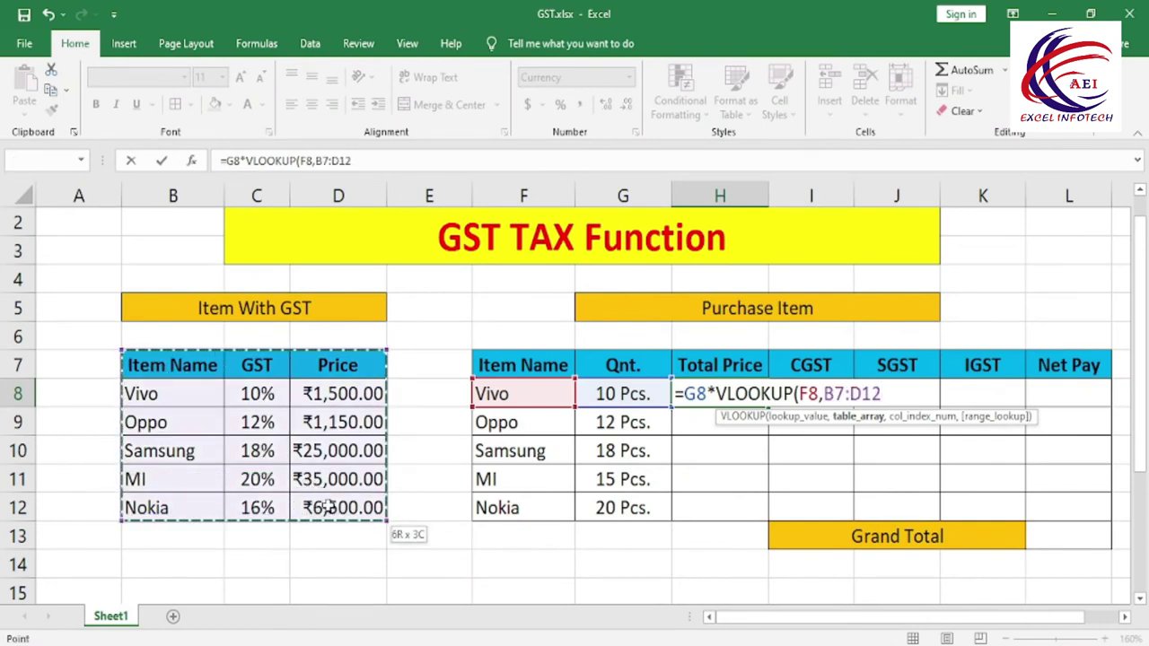
text(,)
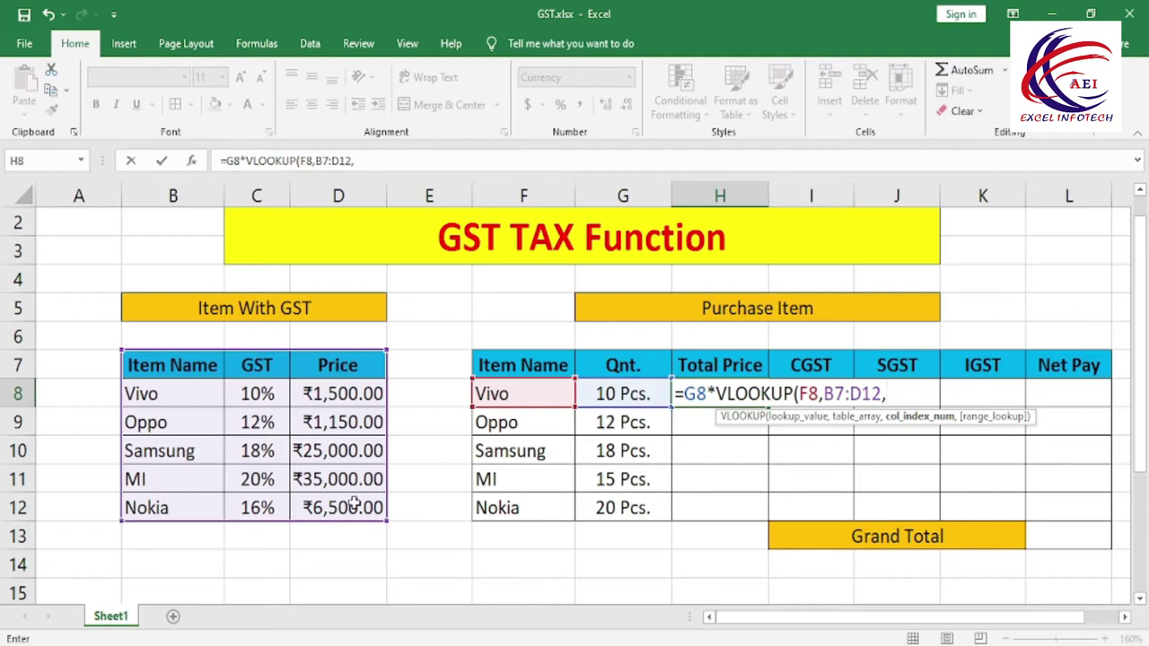
text(3)
text(,)
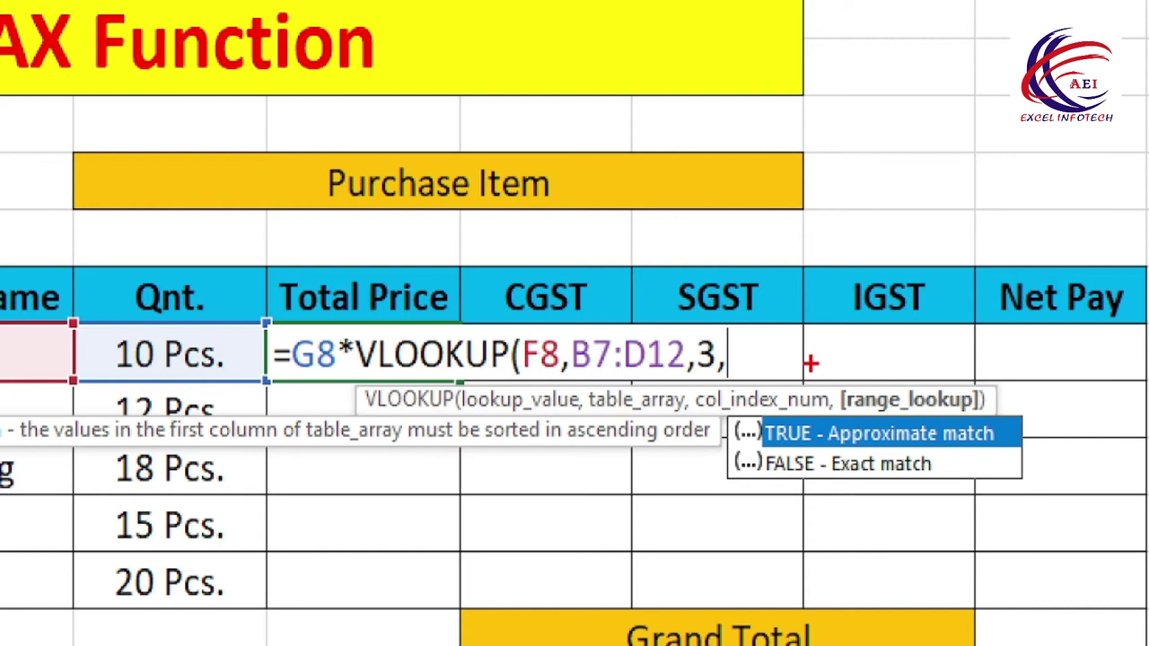
text(0)
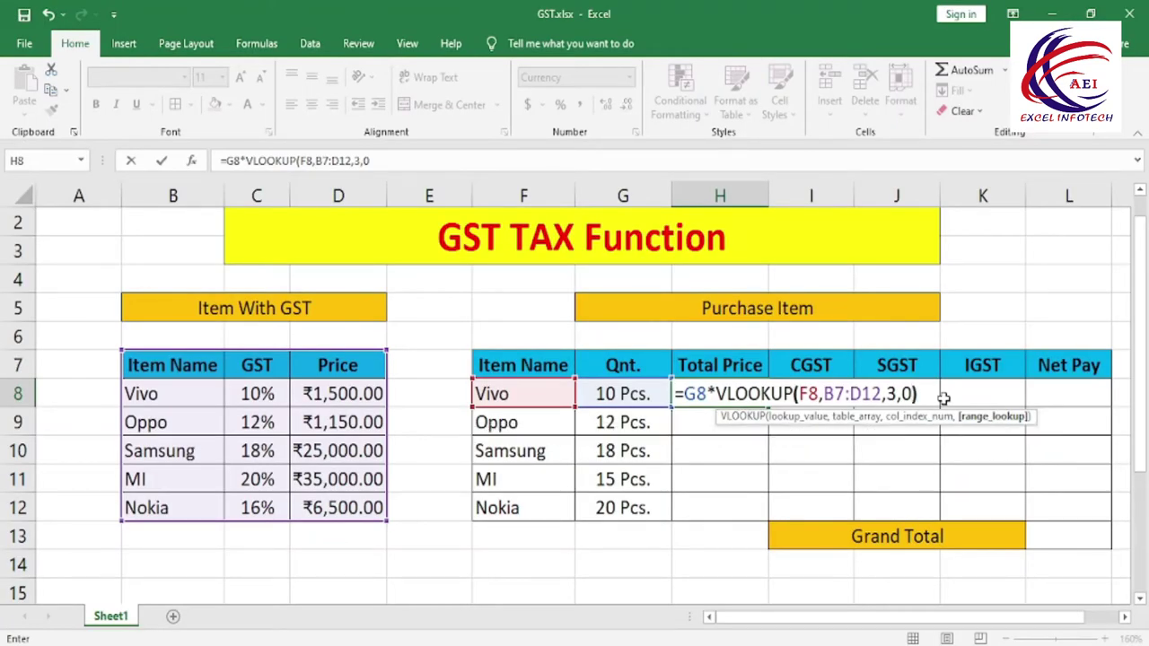
text())
key(Return)
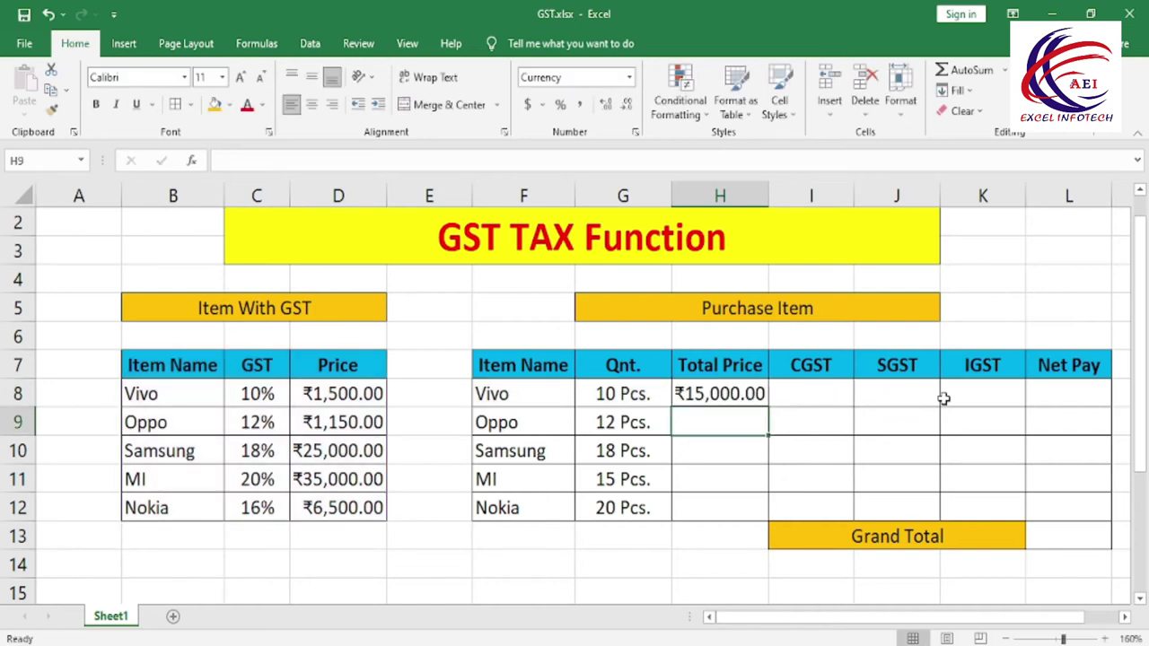
Fill the total price formula down through H12 and check the copied results
click(720, 393)
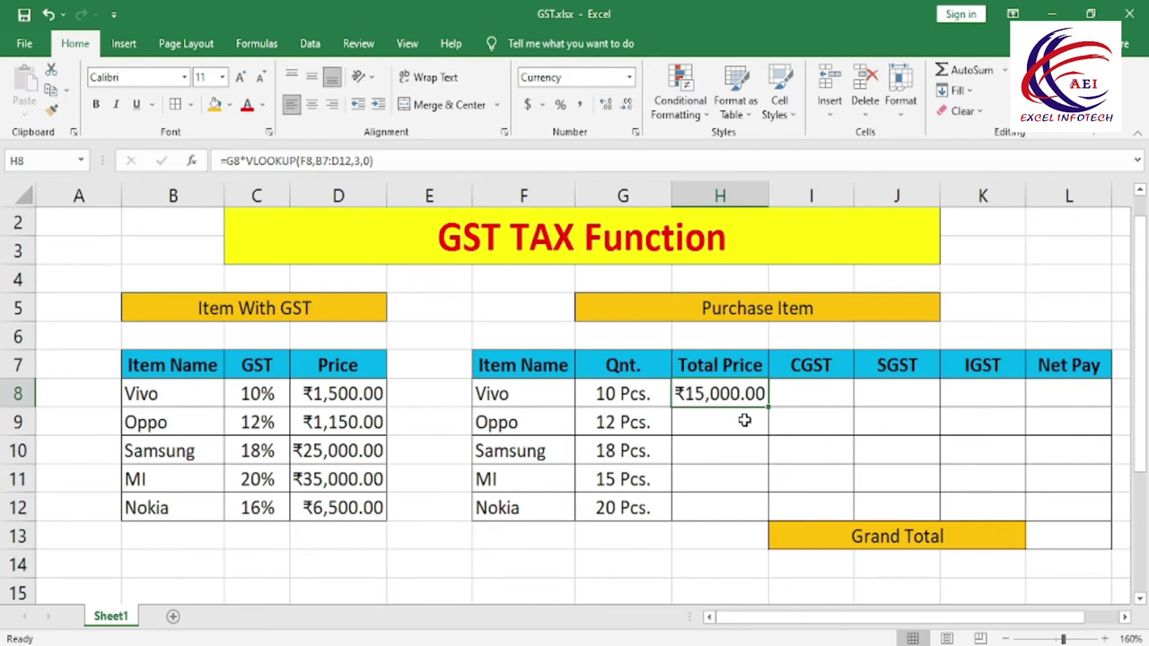
key(shift+Down)
key(shift+Down)
key(shift+Down)
key(shift+Down)
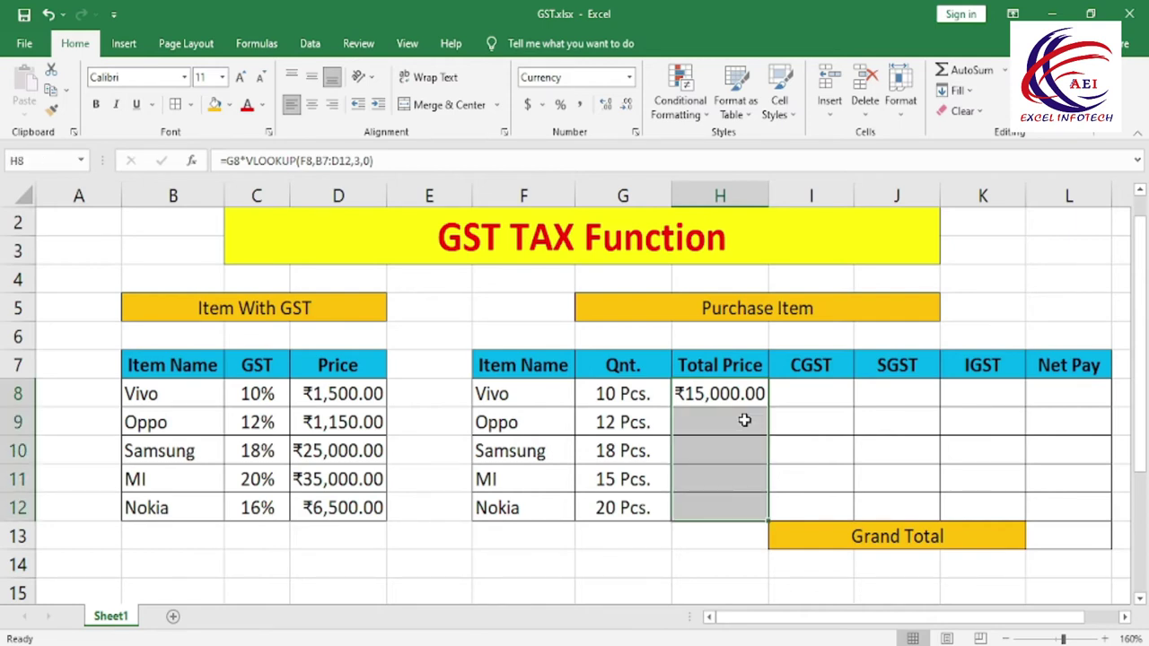
key(ctrl+d)
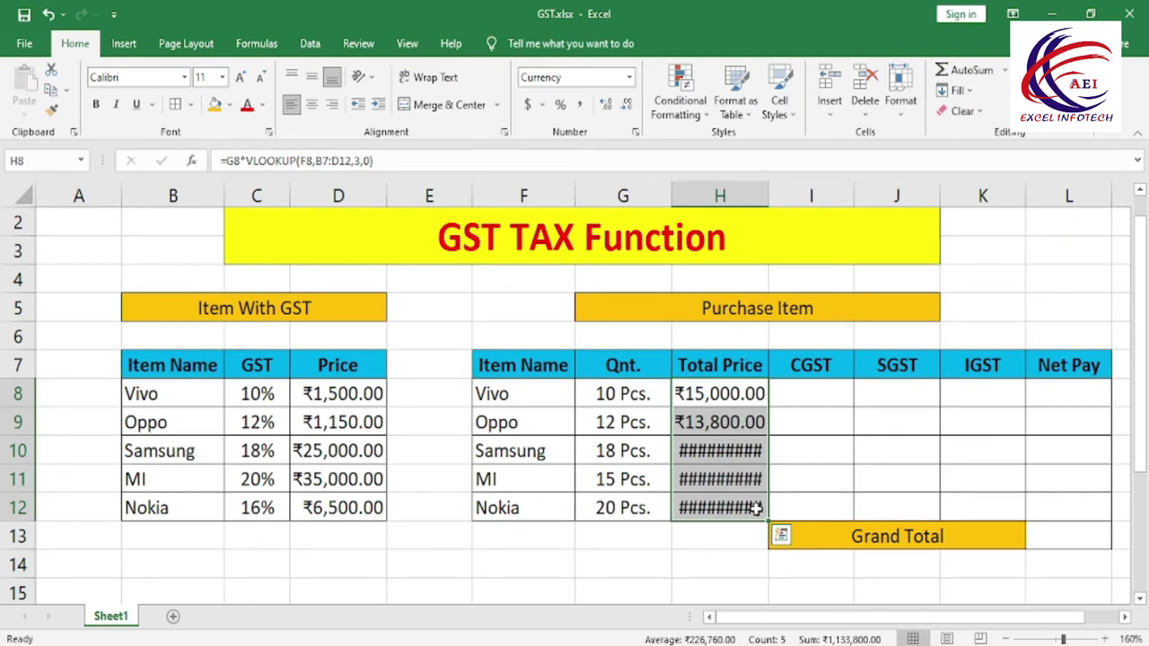
click(754, 476)
click(729, 504)
click(728, 480)
click(728, 454)
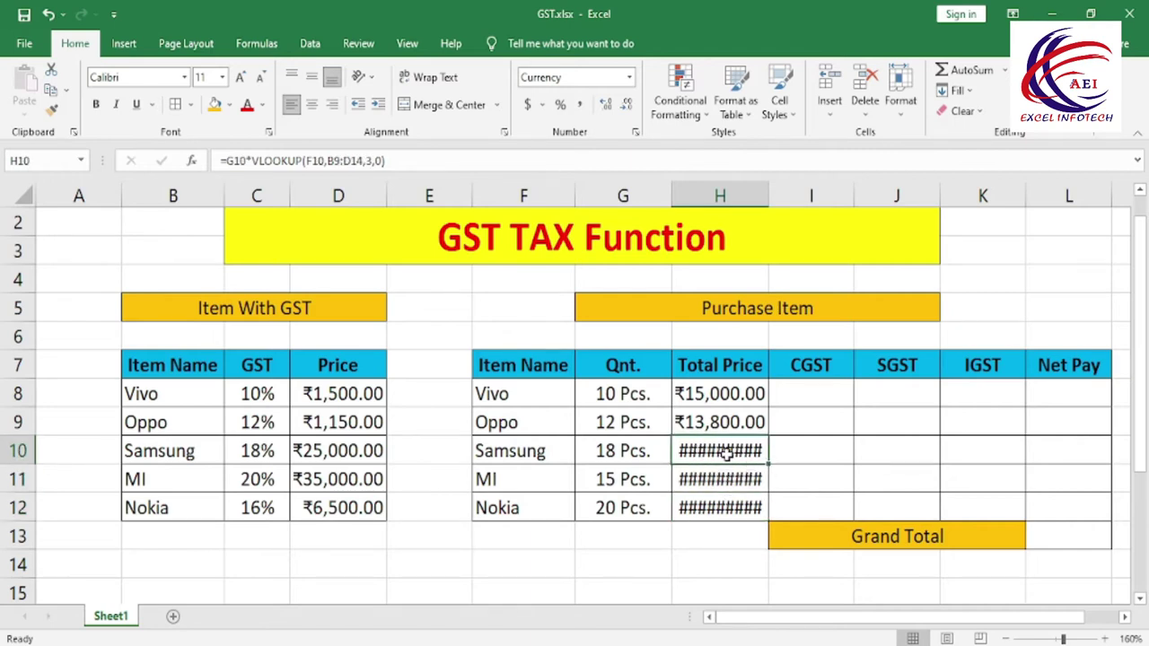
Widen column H so every total price displays fully, then look over Vivo's tax cells
drag(768, 196, 792, 197)
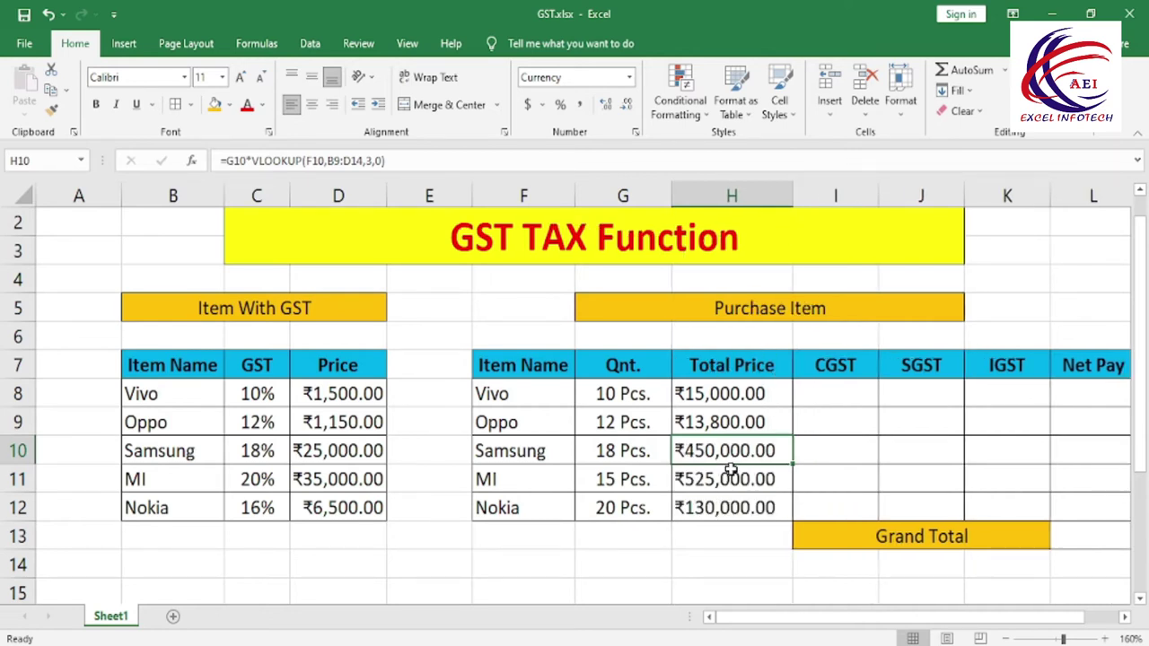
click(851, 388)
click(912, 382)
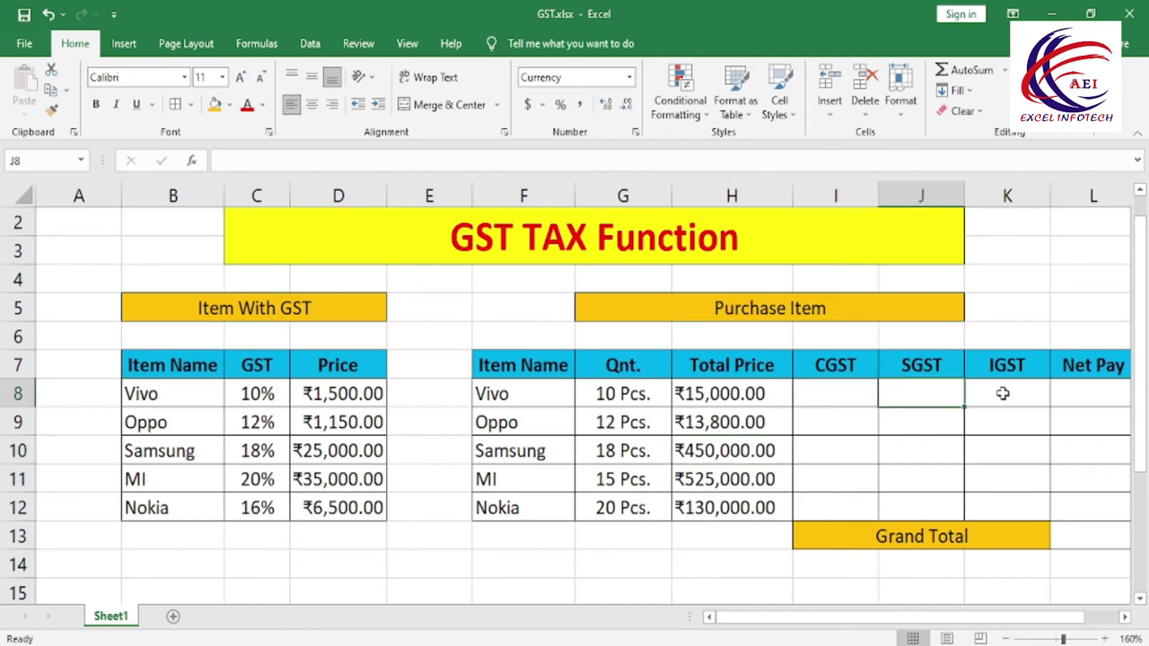
click(1003, 393)
click(834, 395)
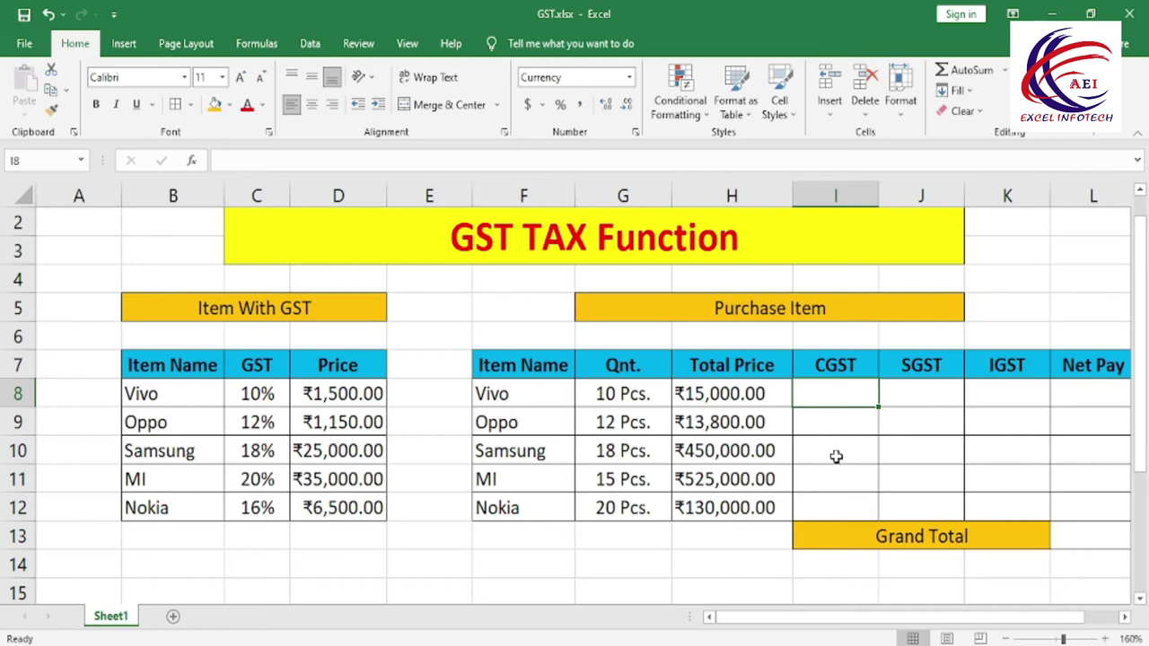
Enter =H8*VLOOKUP(F8,B7:D12,2,0)/2 in I8, giving Vivo's CGST of ₹750.00
text(=)
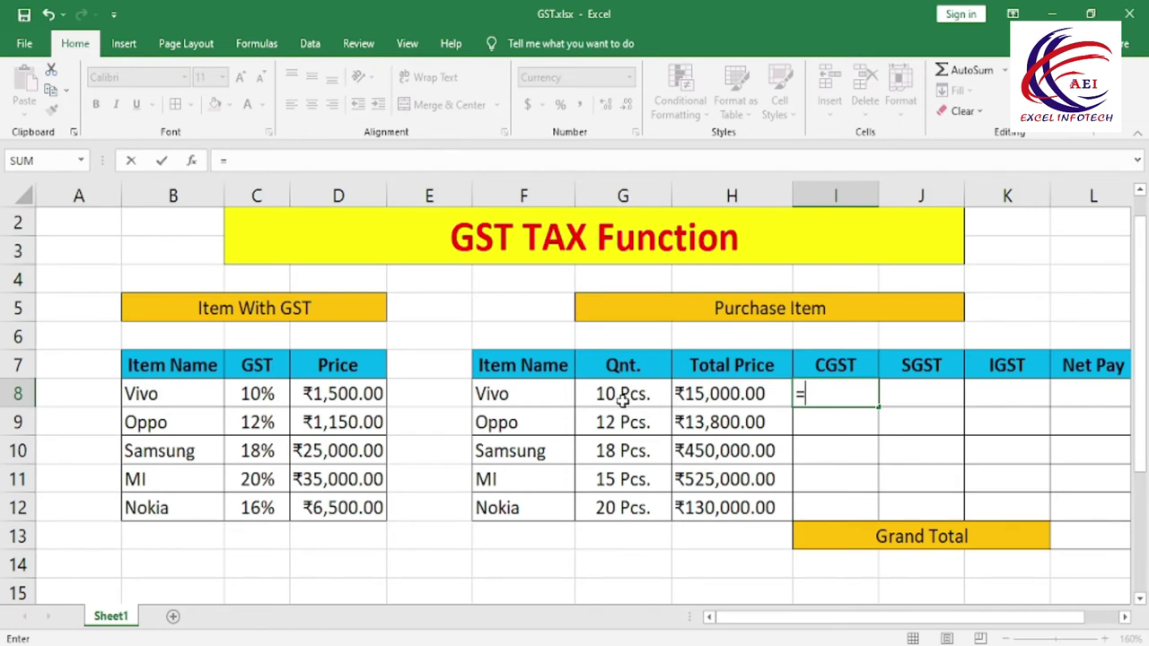
click(740, 397)
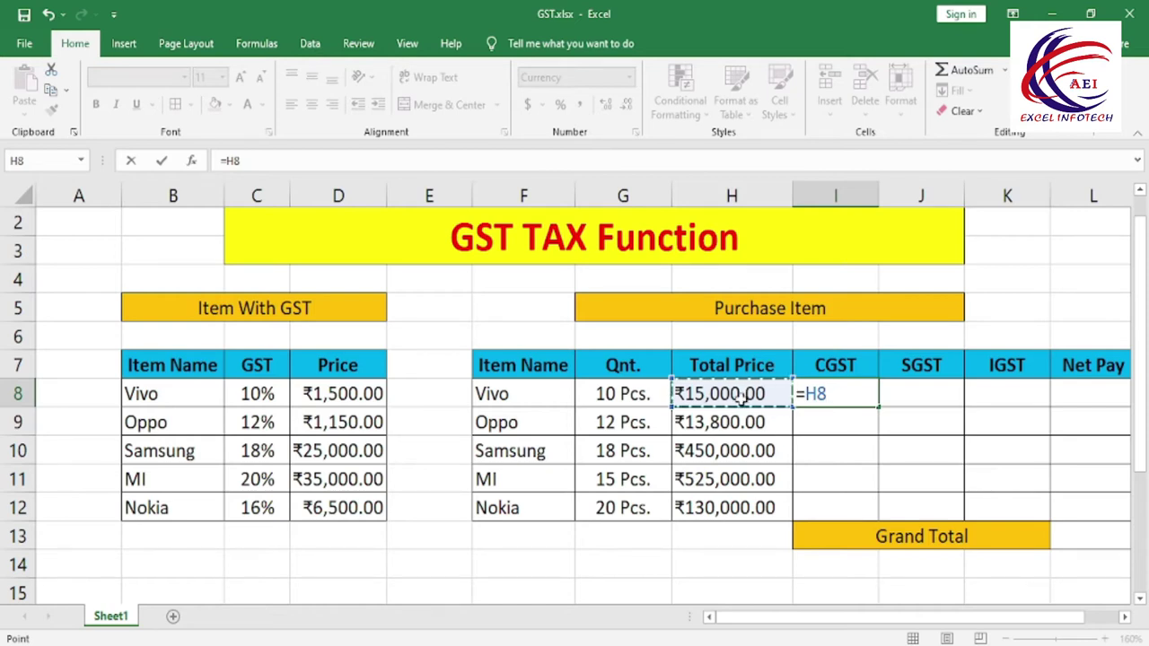
text(*vl)
key(Tab)
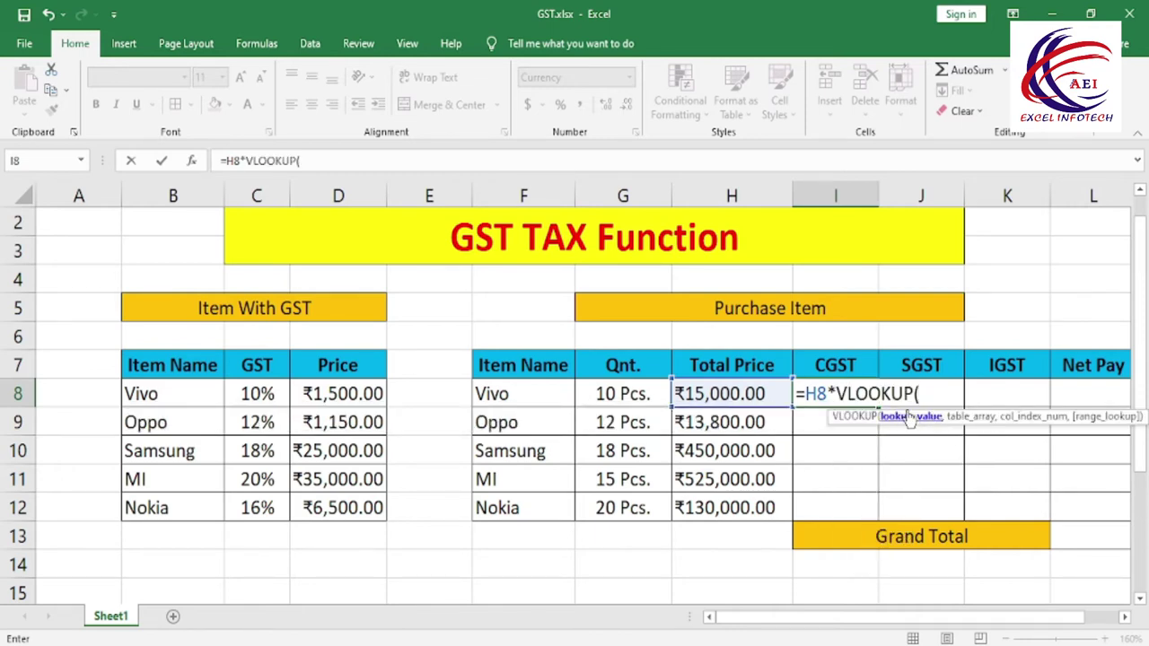
click(512, 394)
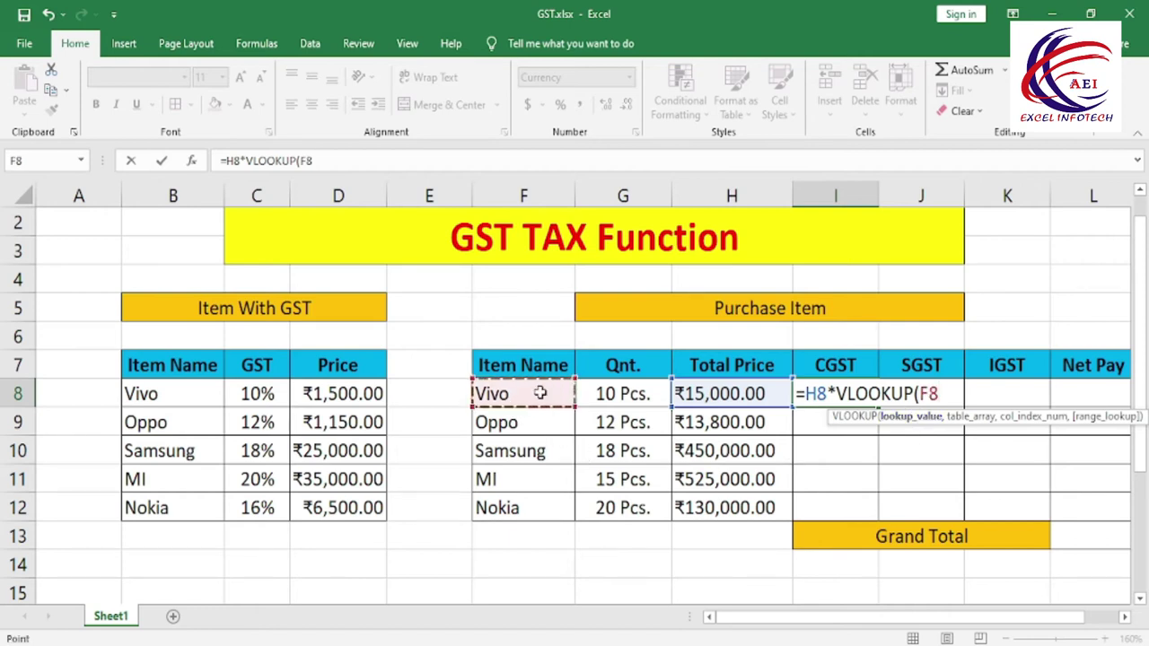
text(,)
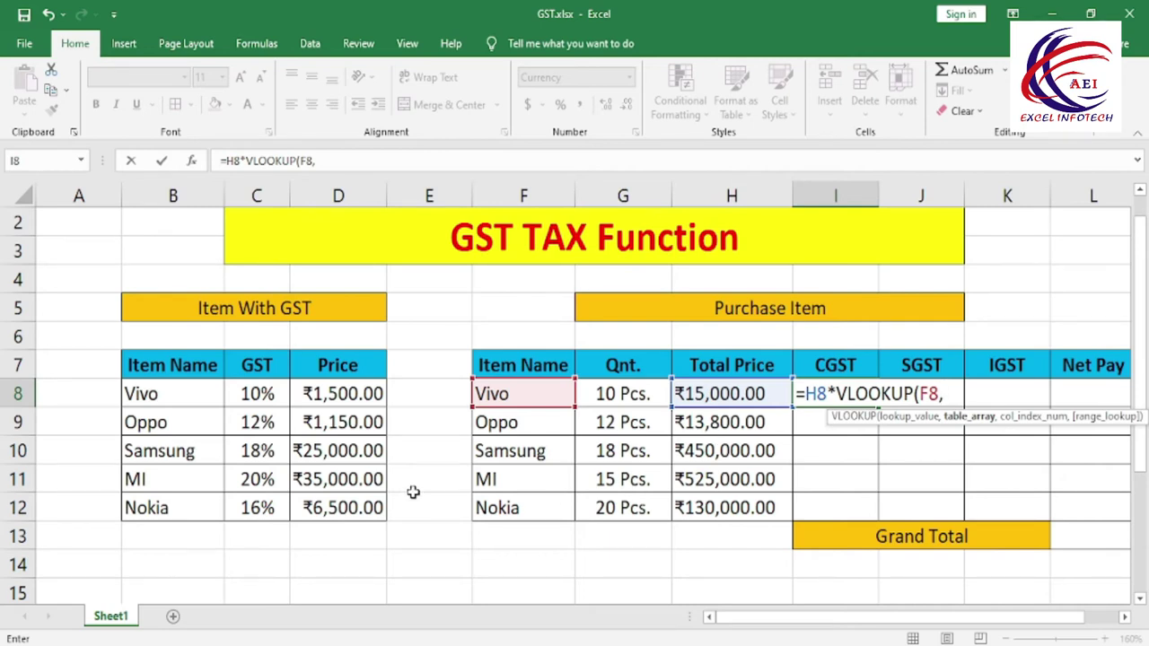
drag(167, 368, 346, 508)
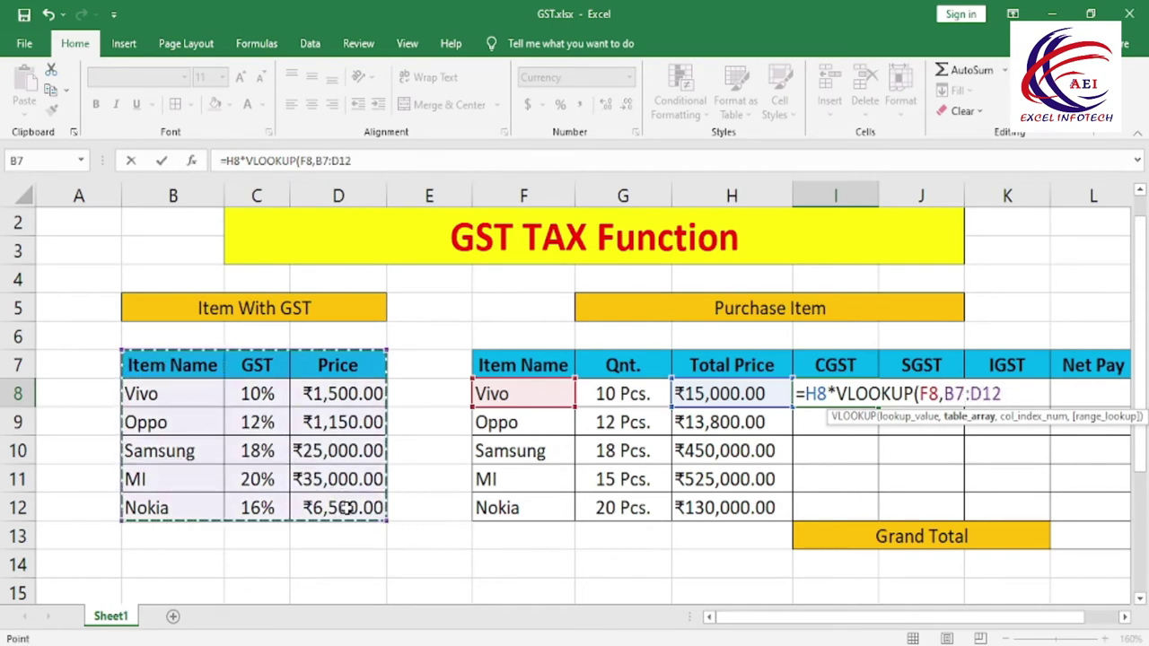
text(,)
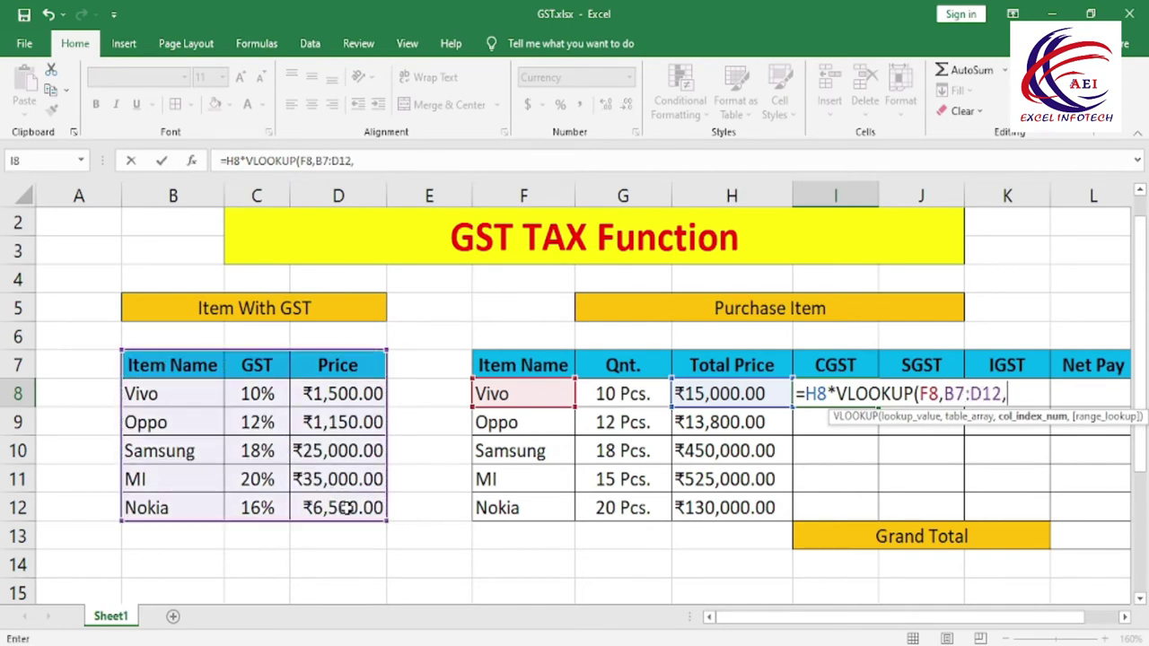
scroll(347, 508, up, 1)
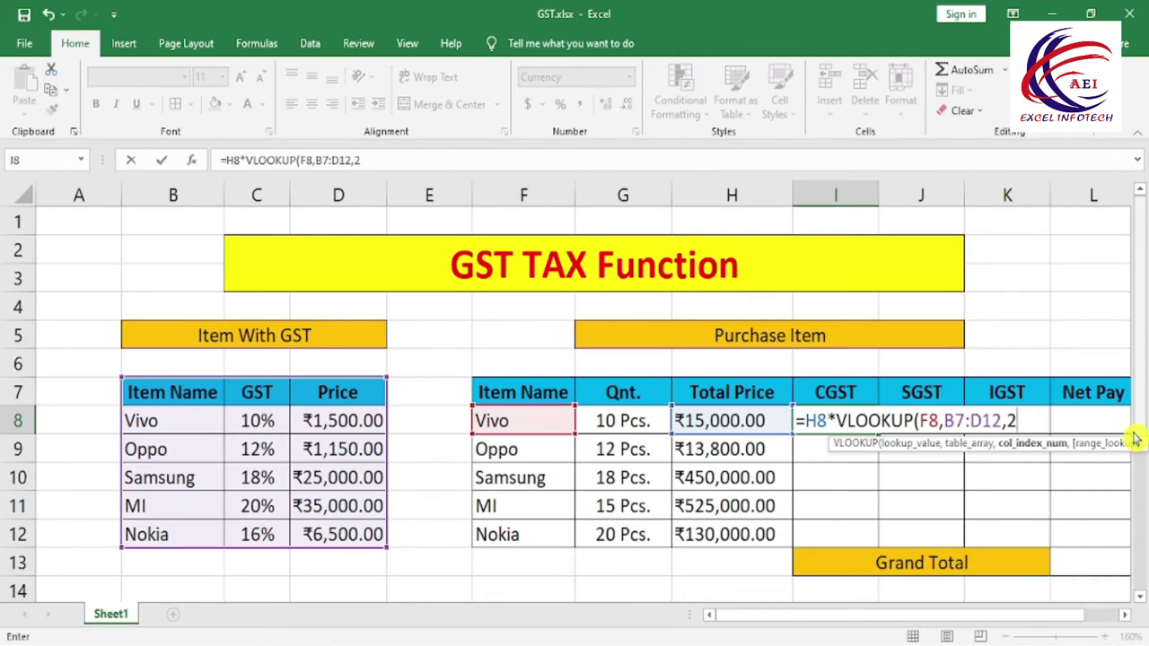
text(,)
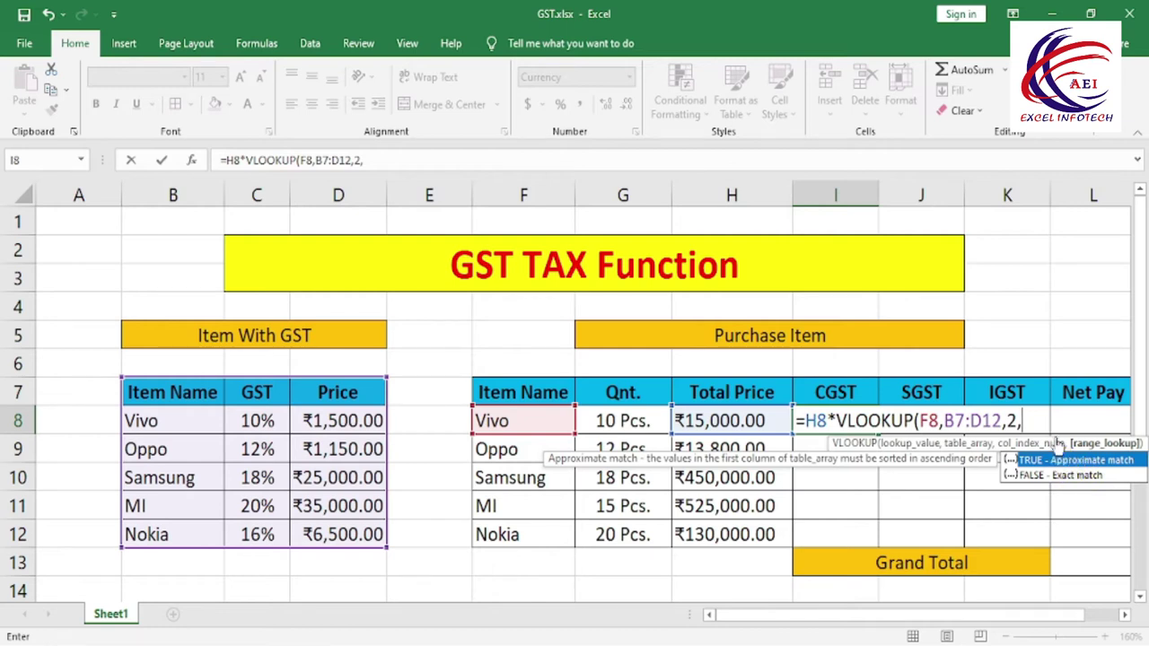
text(0)
text())
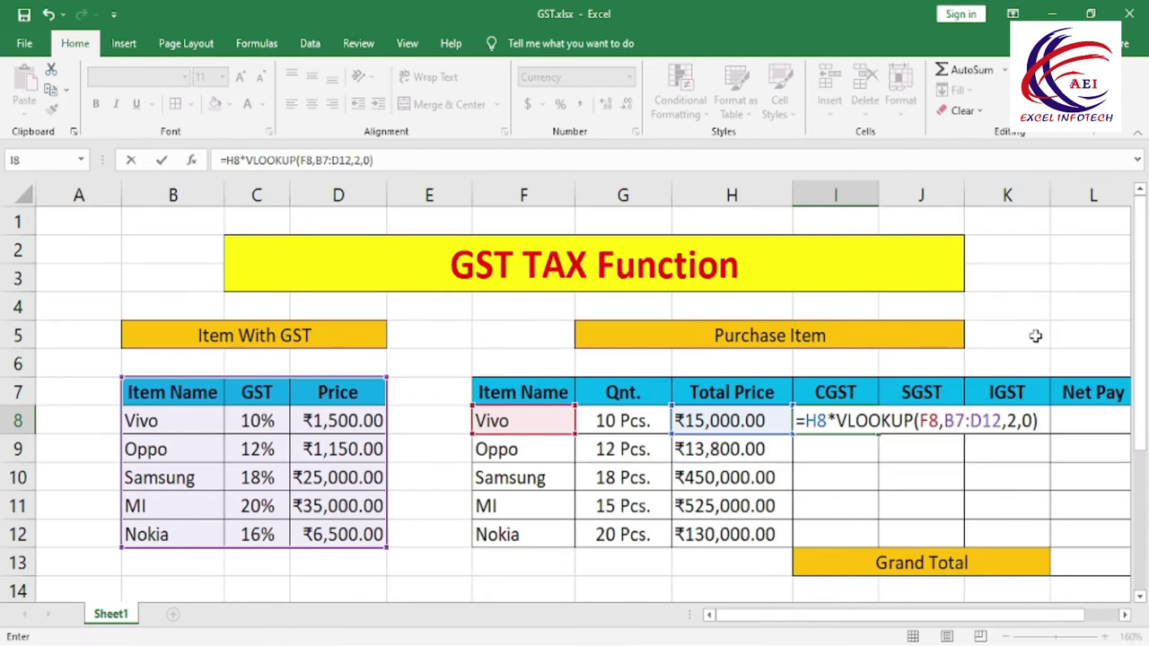
text(/2)
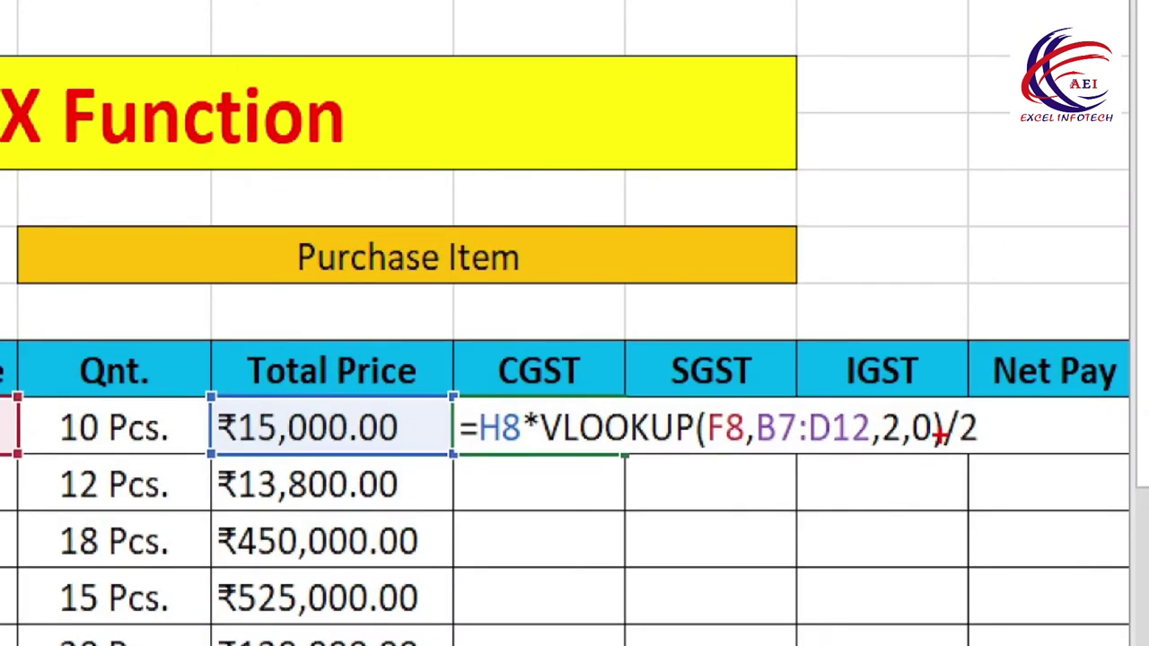
drag(935, 398, 1012, 453)
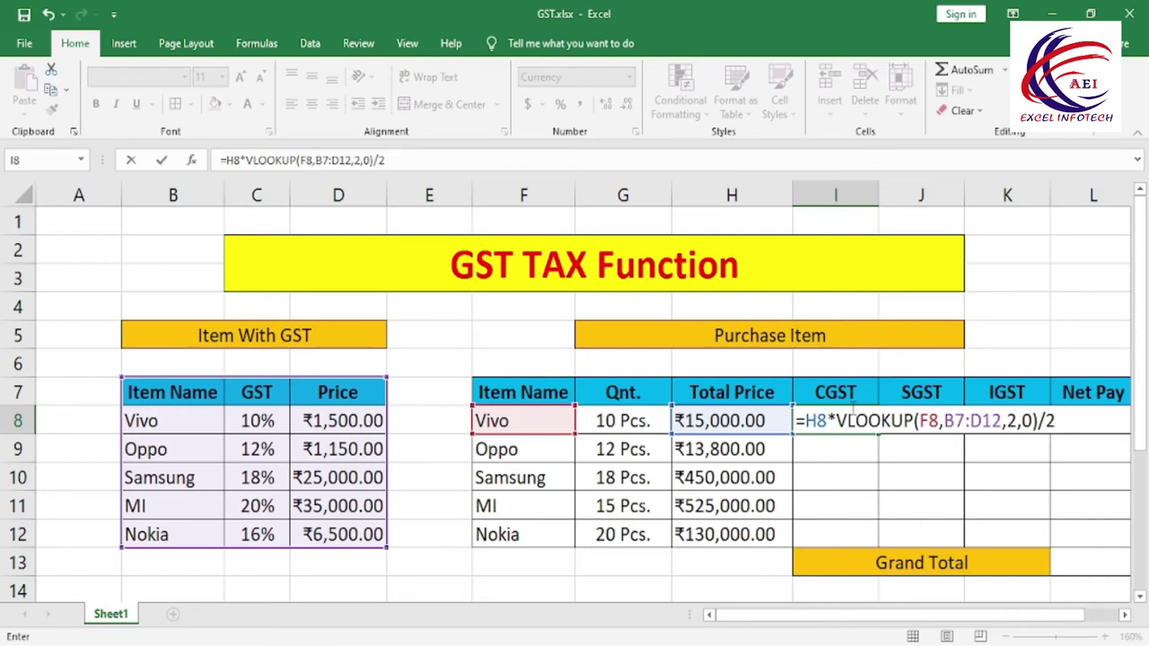
key(Return)
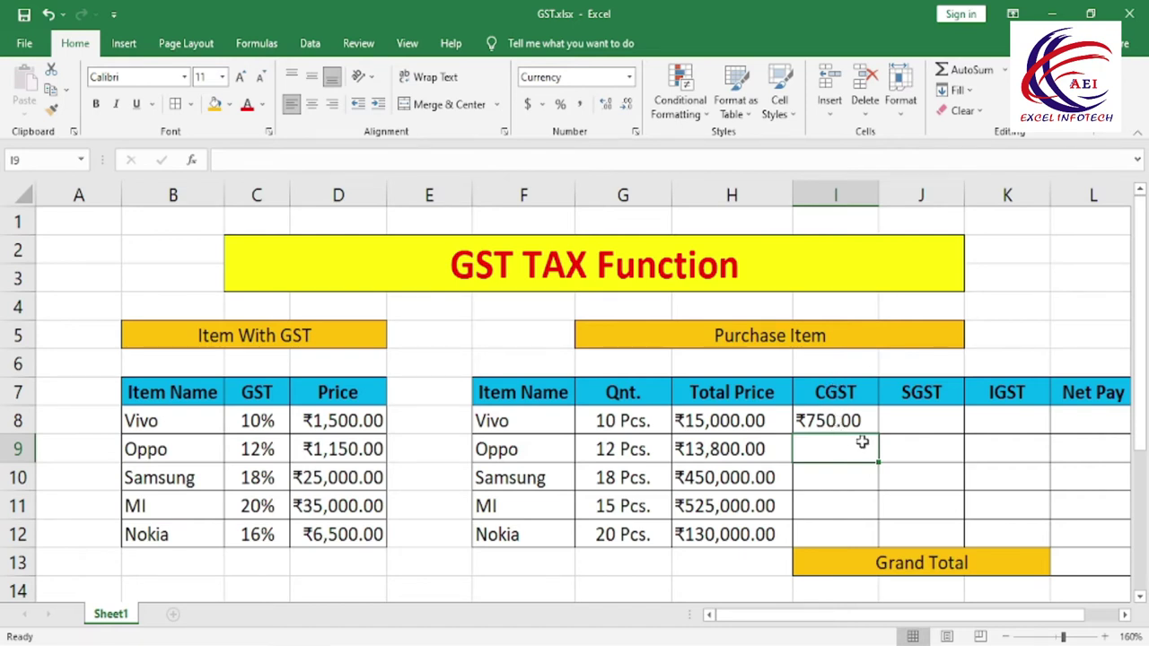
Enter =H8*VLOOKUP(F8,B7:D12,2,0)/2 in J8, giving Vivo's SGST of ₹750.00
click(924, 422)
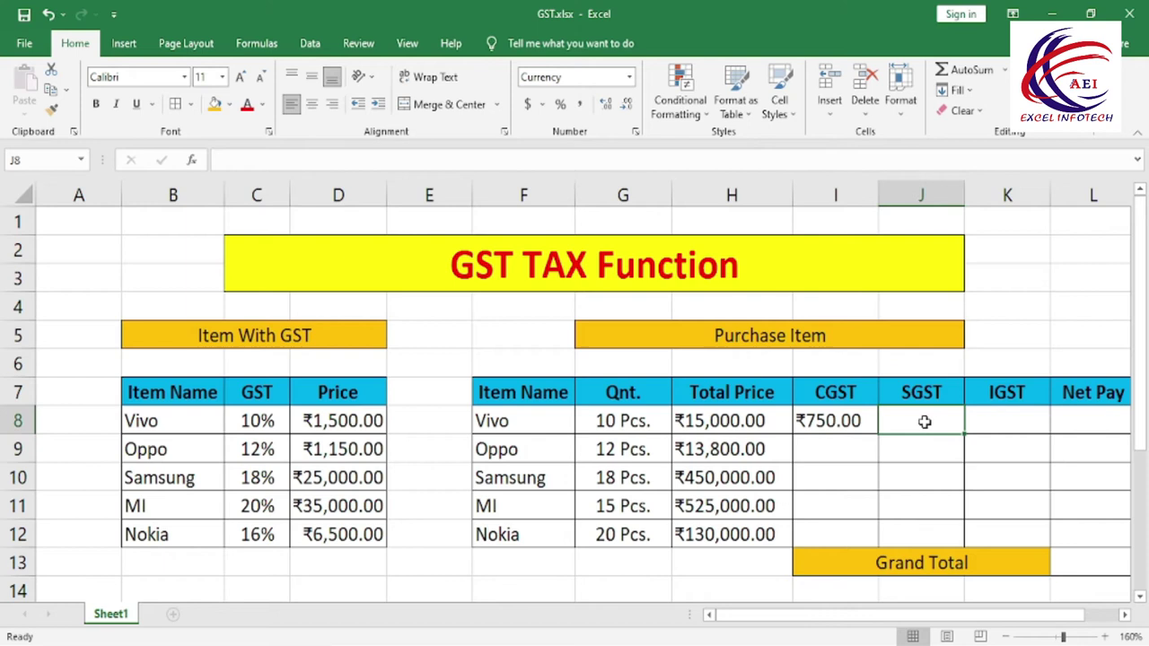
text(=)
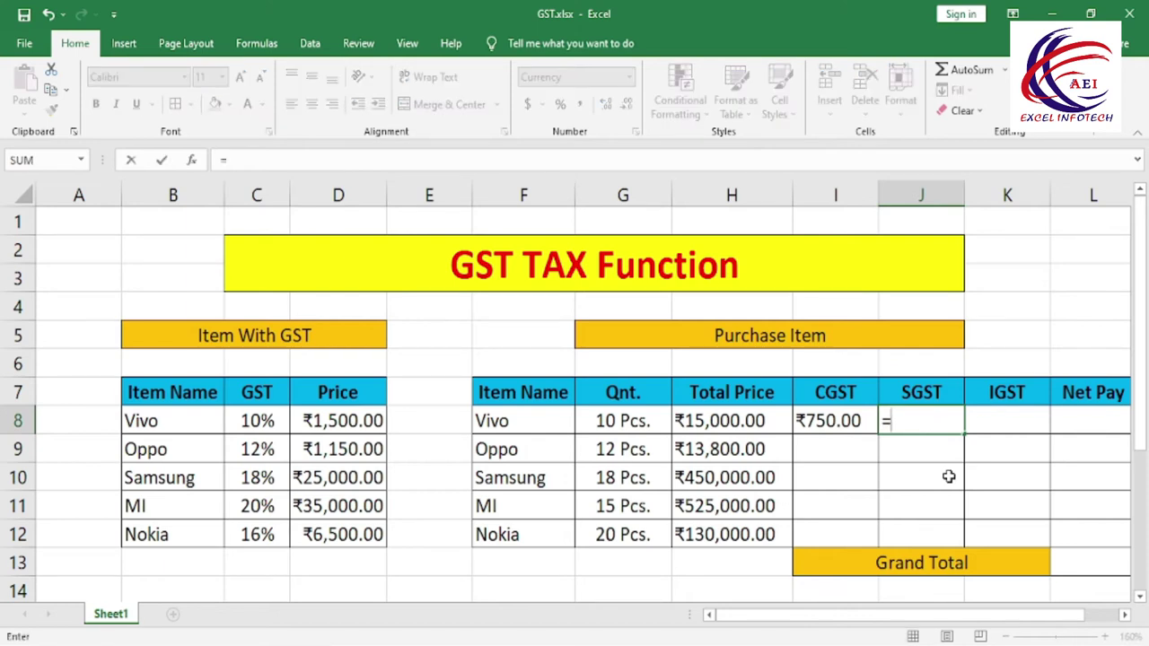
click(758, 421)
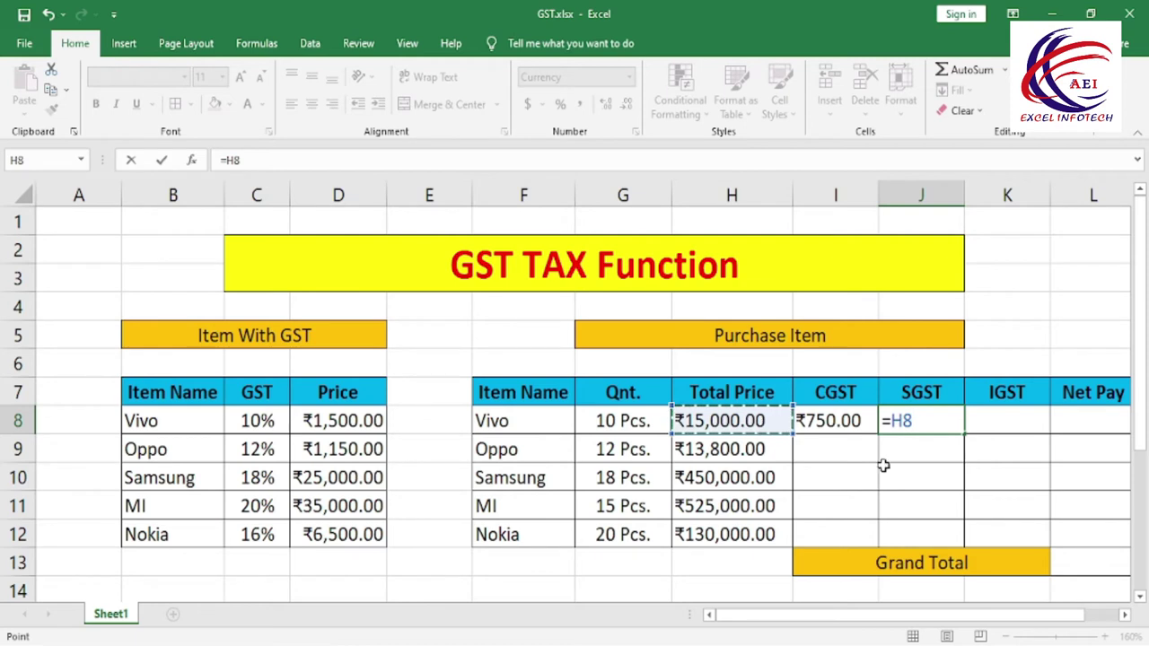
text(*vl)
key(Tab)
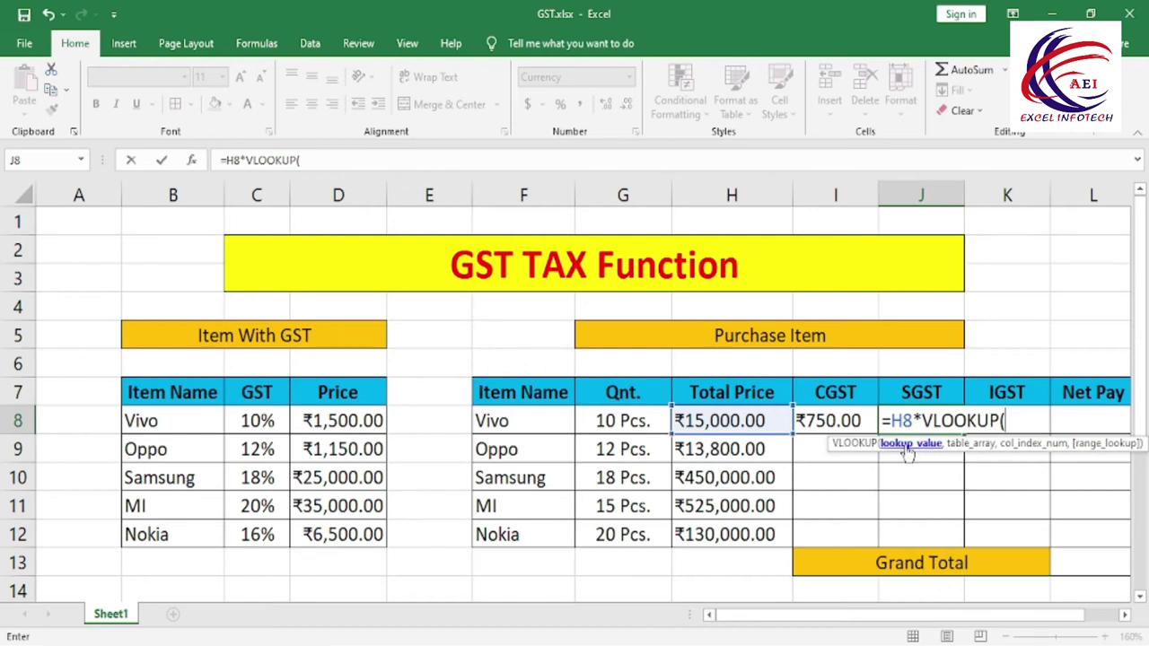
click(527, 425)
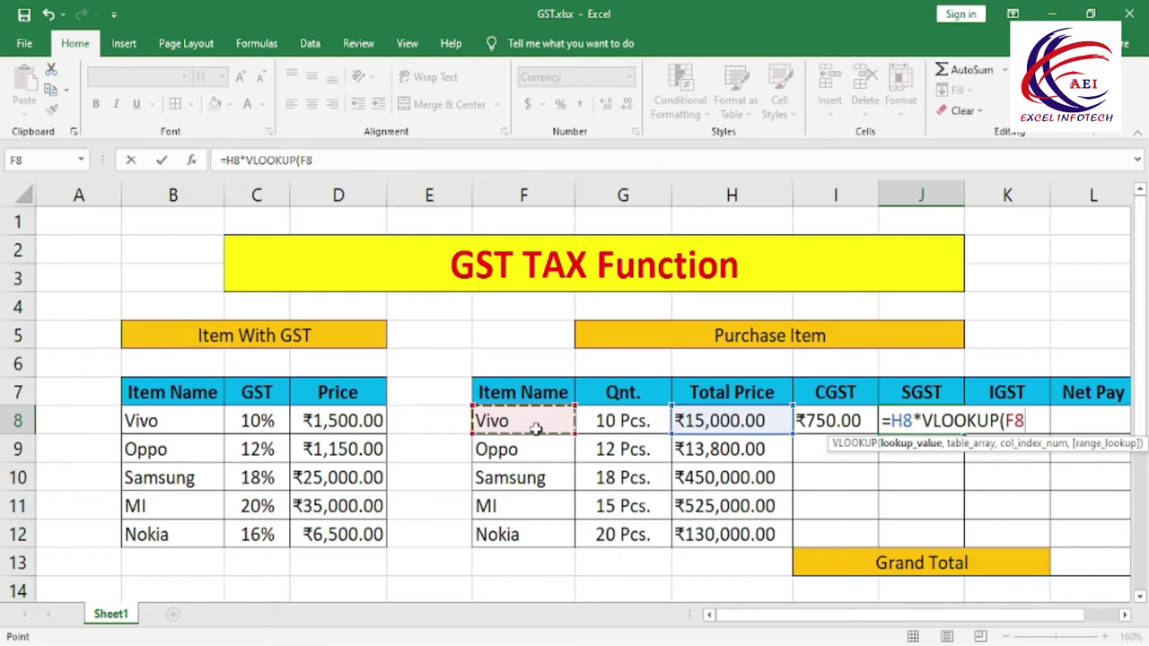
text(,)
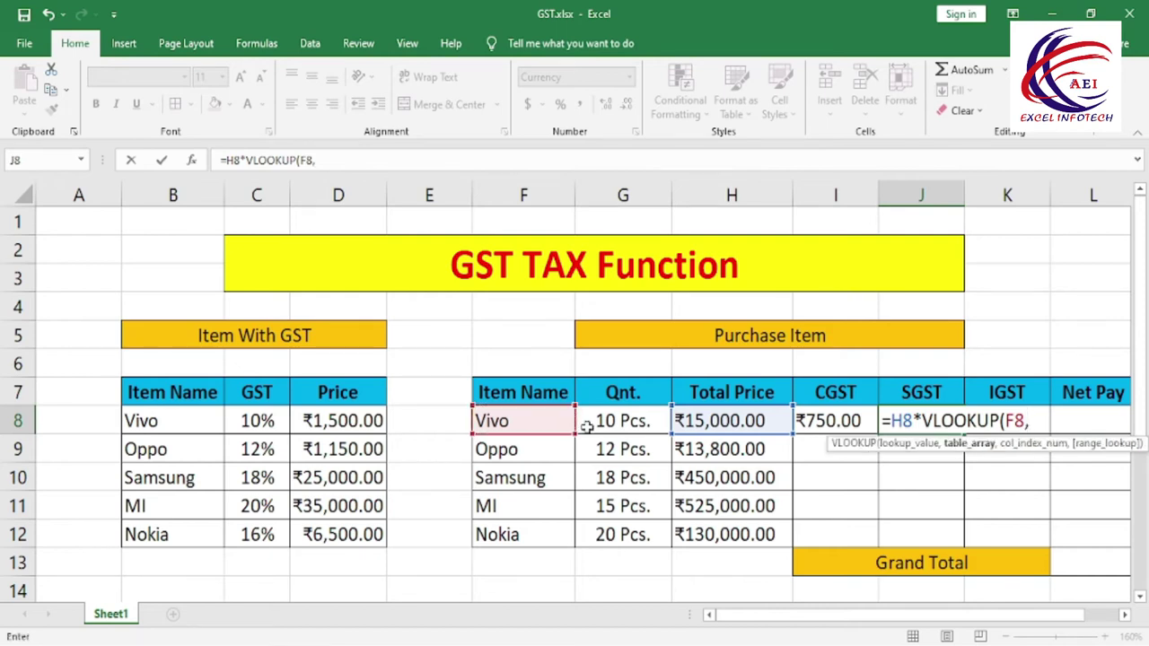
drag(161, 394, 334, 534)
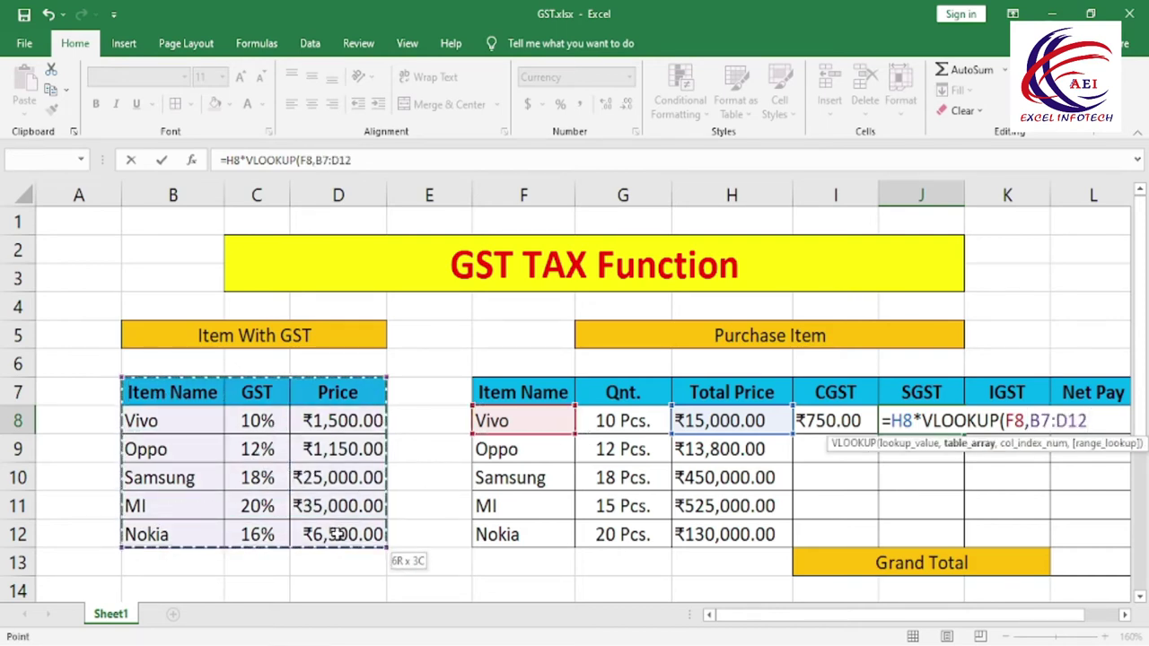
text(,)
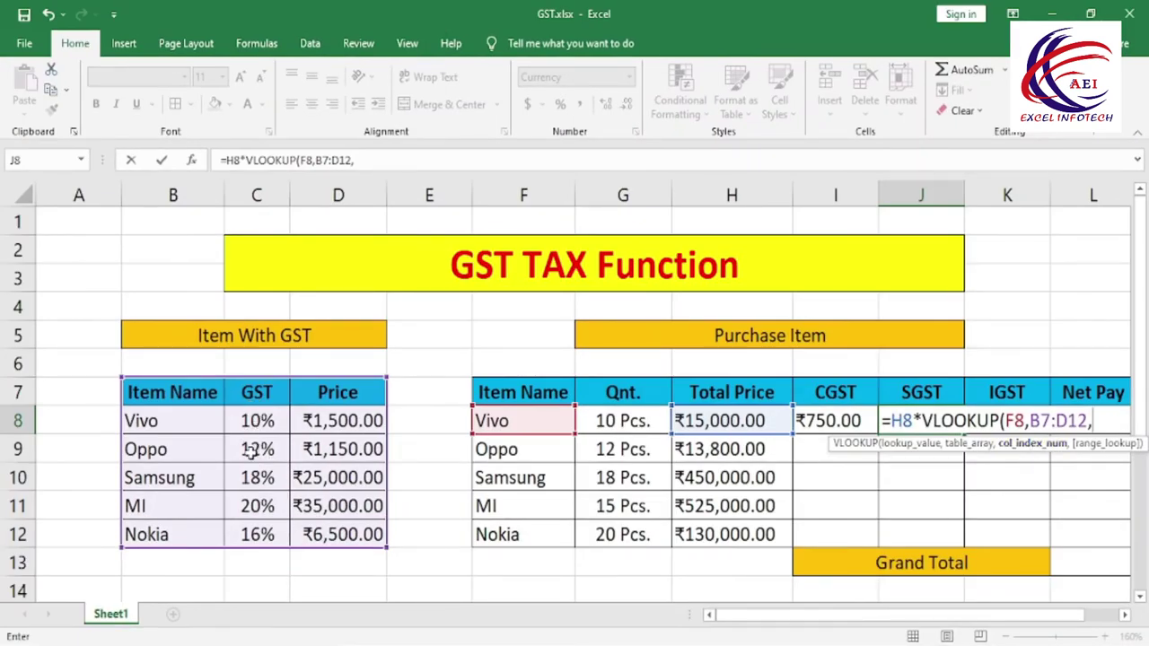
text(2)
text(,)
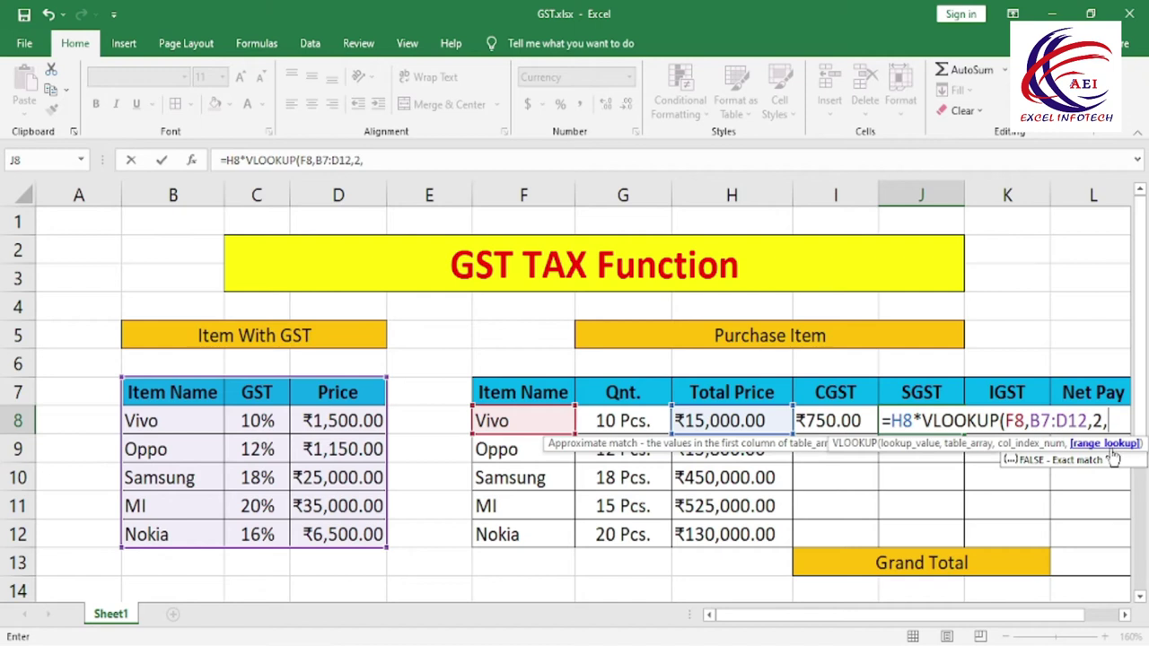
text(0)
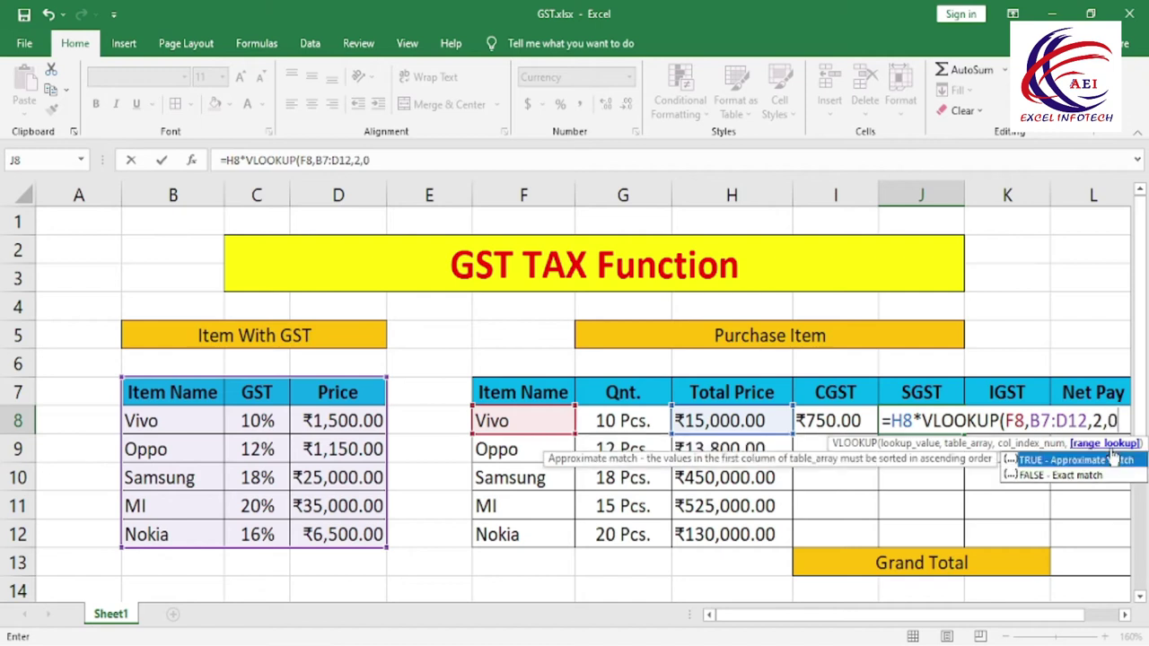
text()/2)
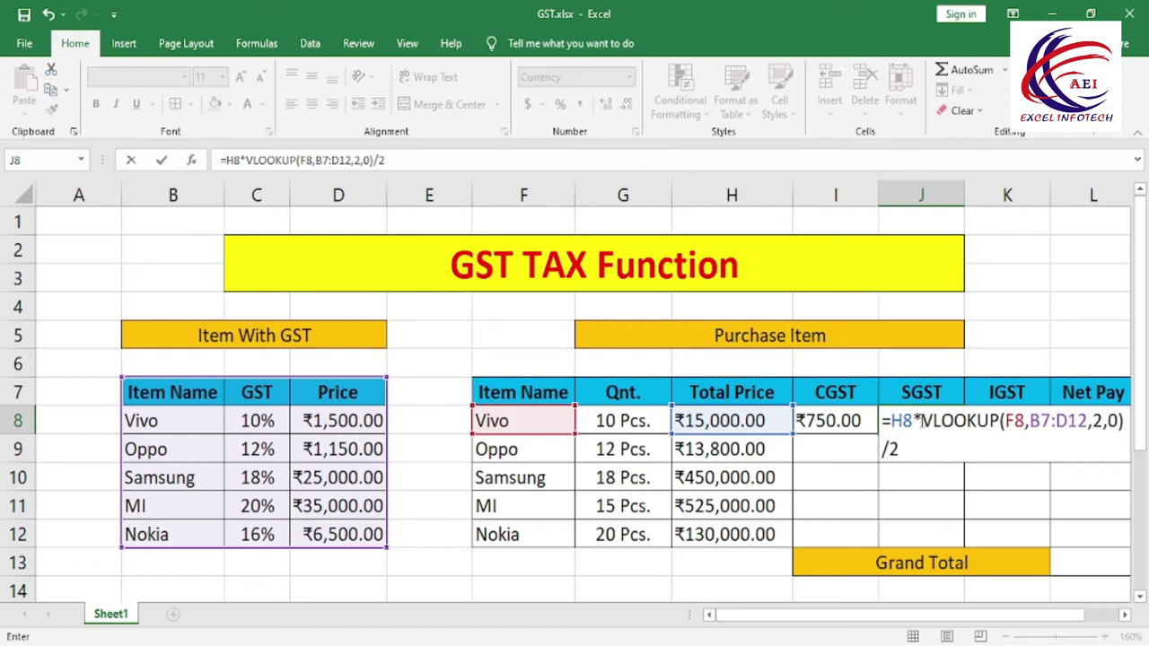
key(Return)
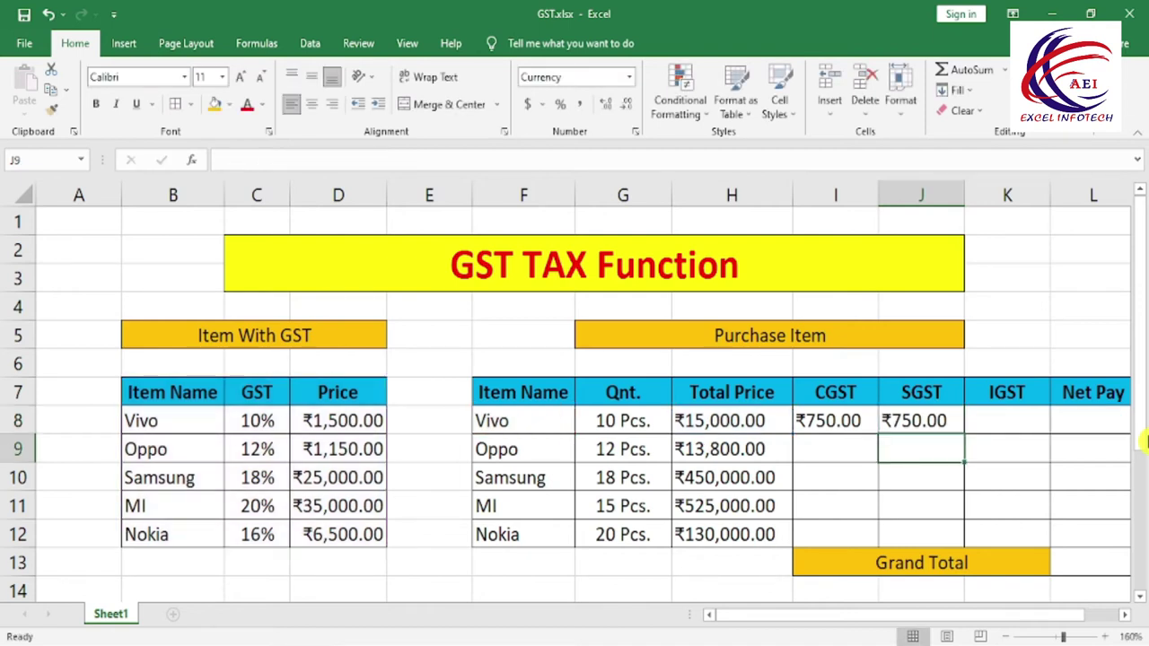
Compare Vivo's CGST and SGST formulas in I8 and J8 across the item rows
click(831, 419)
click(887, 426)
click(861, 424)
click(897, 420)
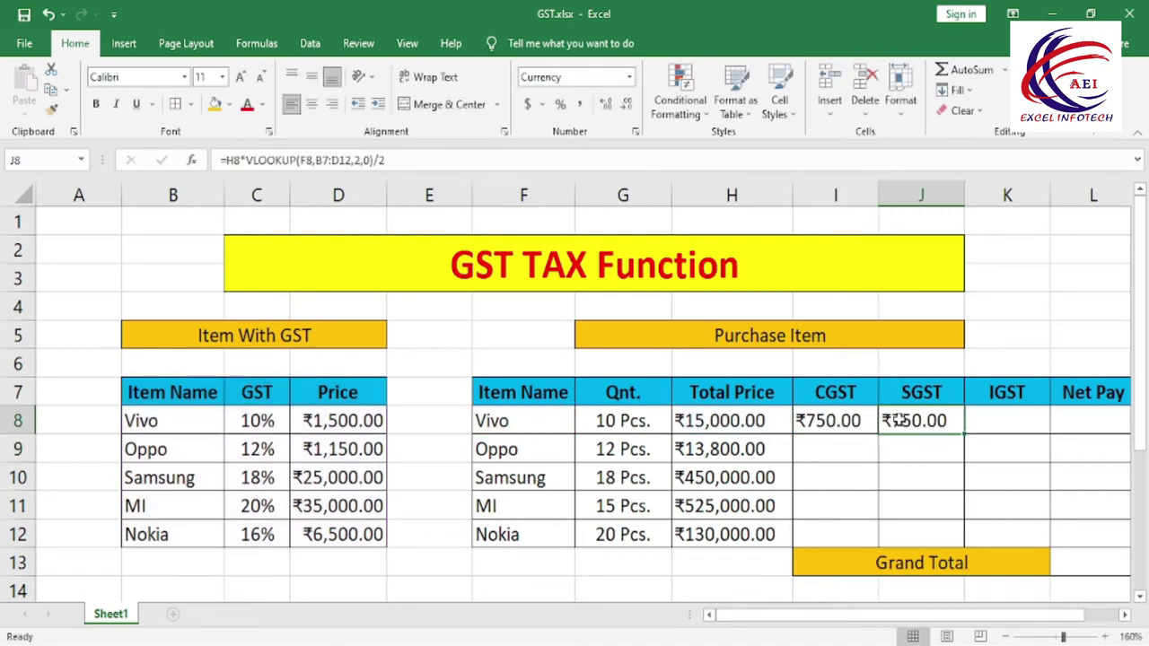
click(1022, 423)
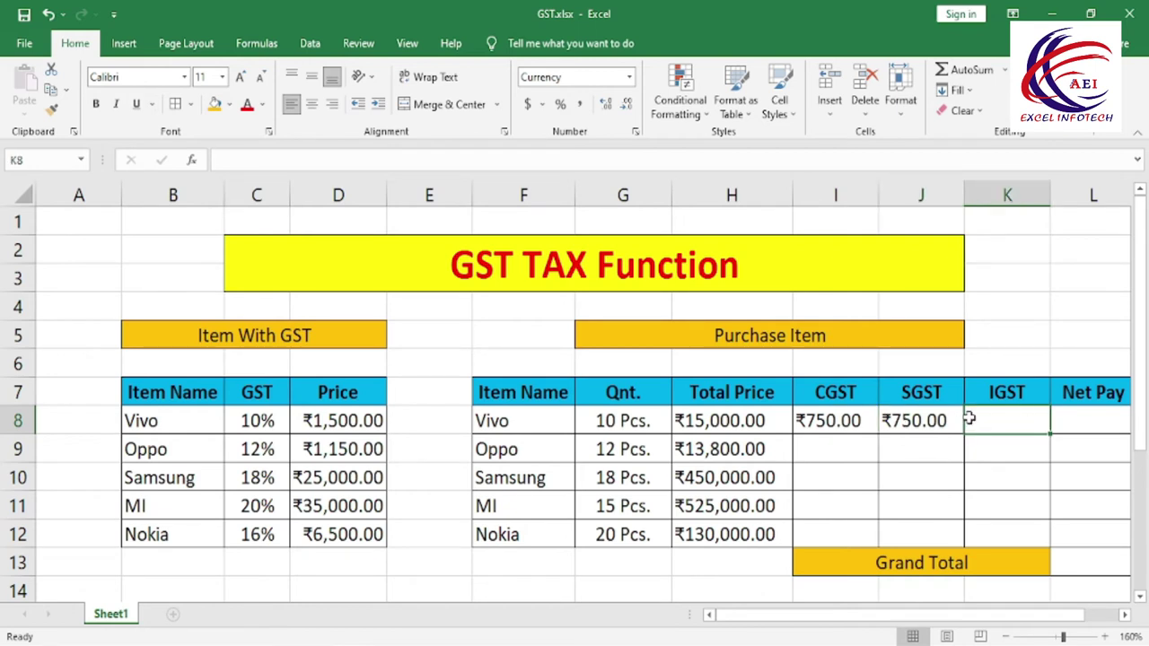
mouse_move(830, 420)
mouse_down()
mouse_move(928, 515)
mouse_move(928, 530)
mouse_up()
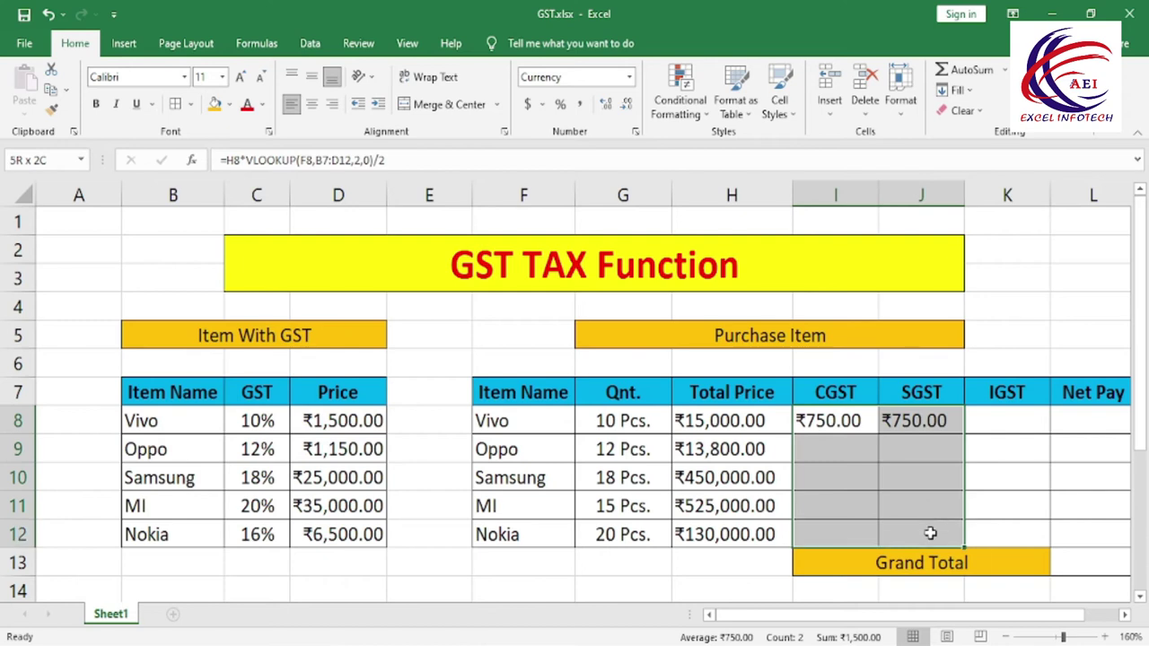
Check Vivo's 10% GST rate and start a formula with an equals sign in K8
click(990, 423)
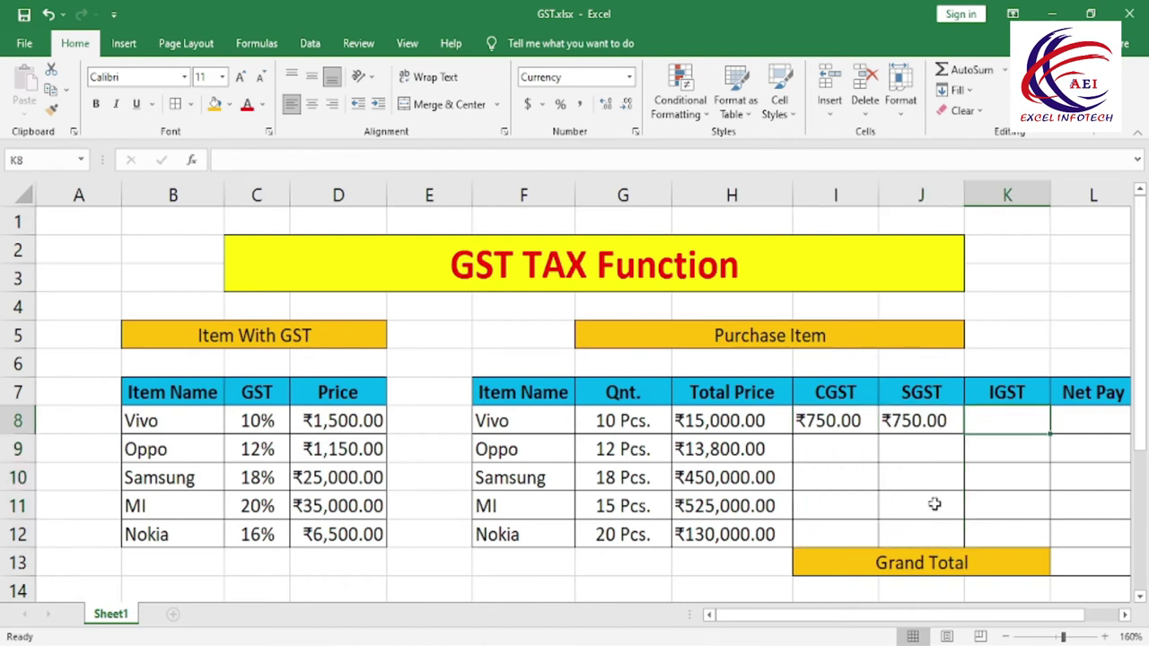
click(258, 421)
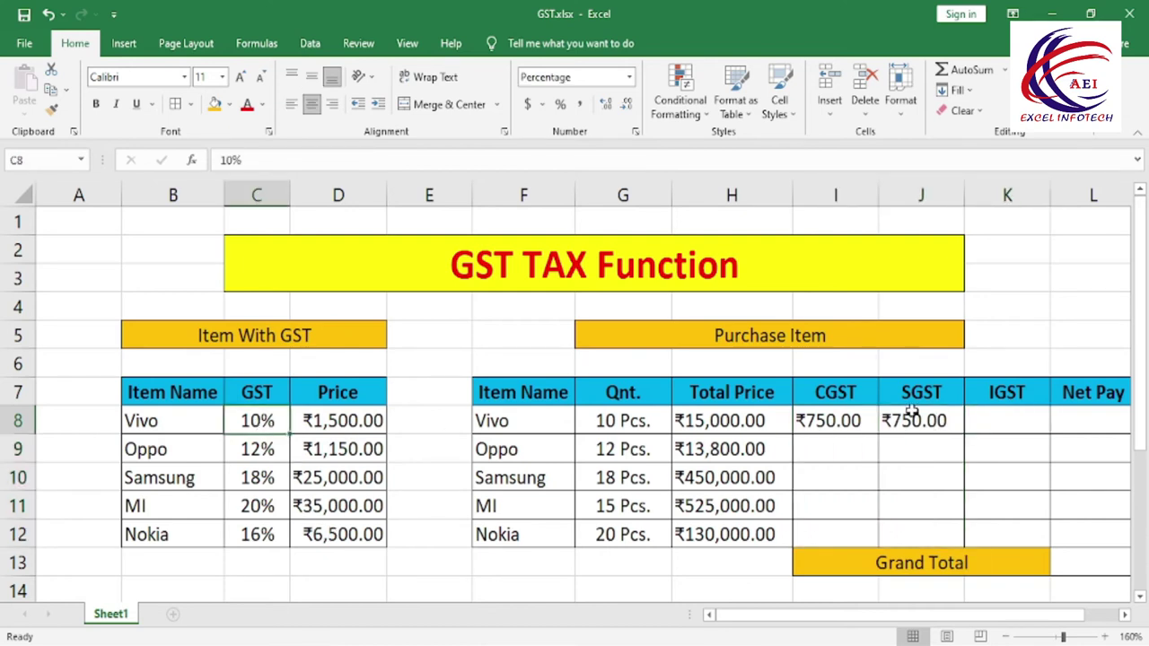
click(981, 427)
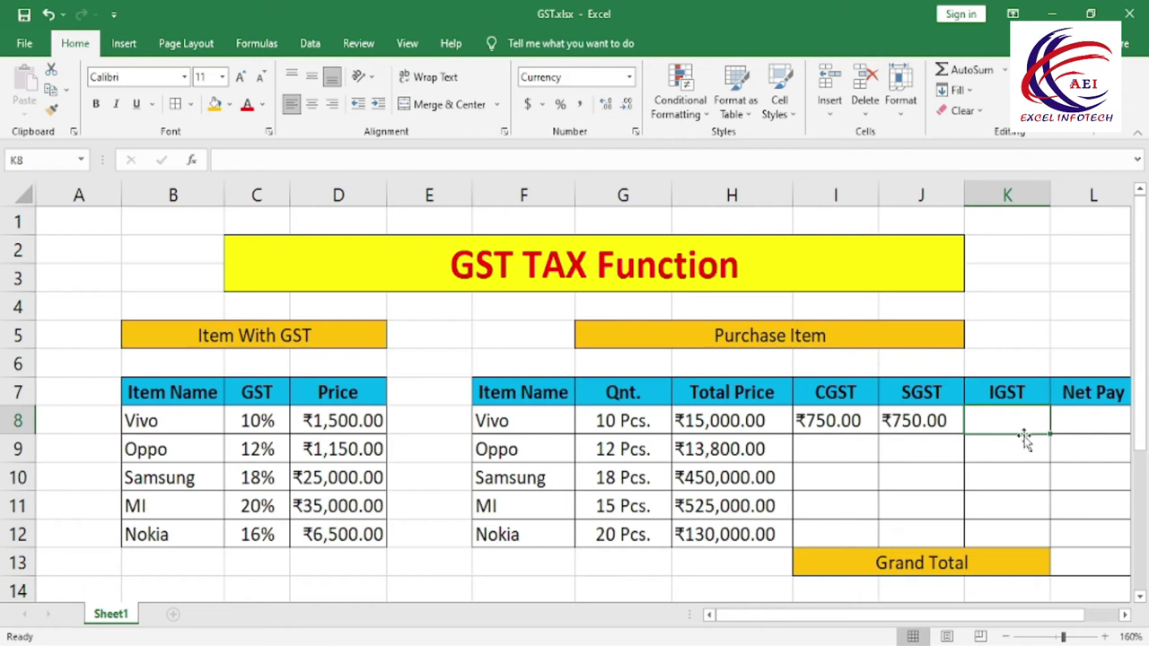
text(=)
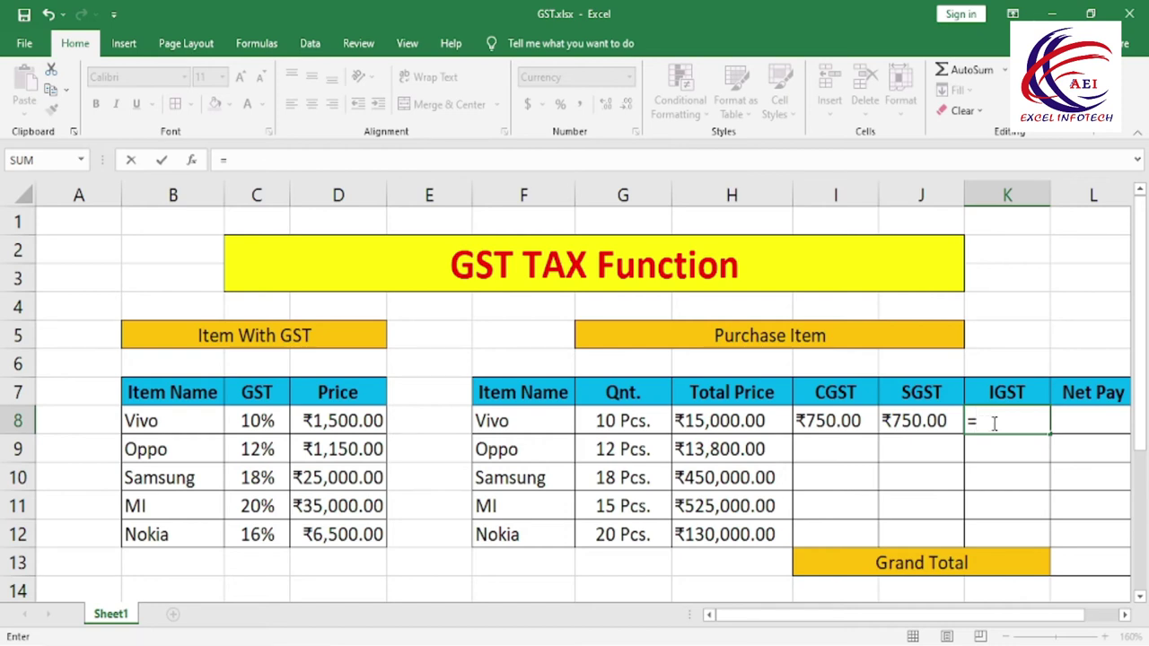
Complete K8 as =H8*VLOOKUP(F8,B7:D12,2,0) for Vivo's IGST at the full GST rate
click(734, 422)
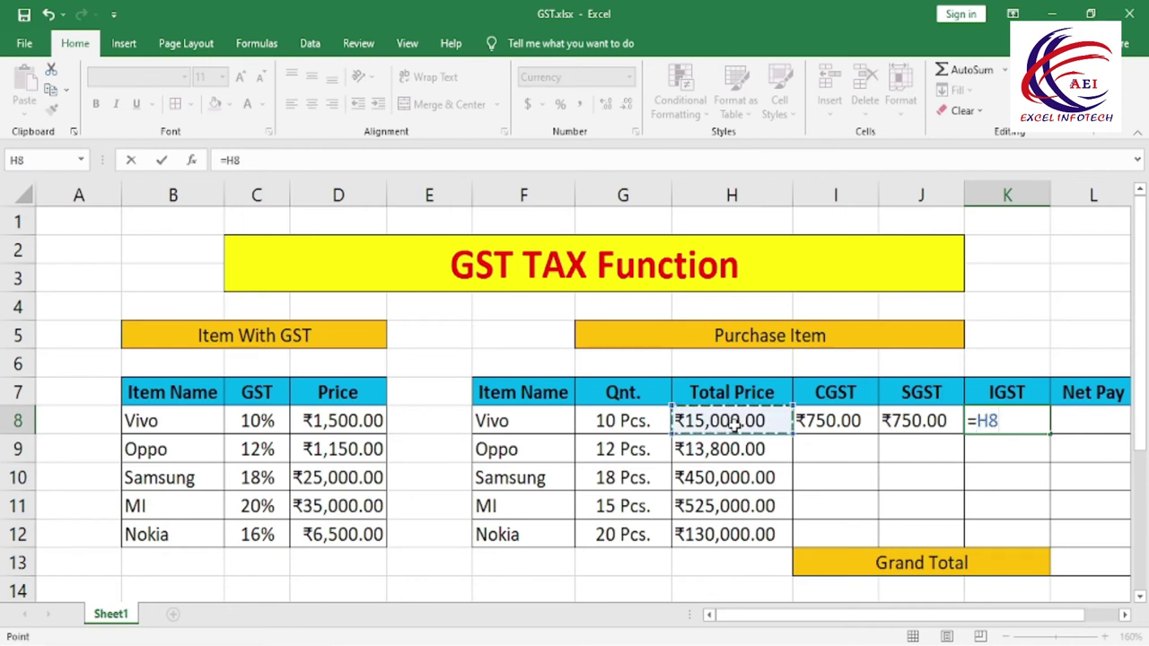
text(*)
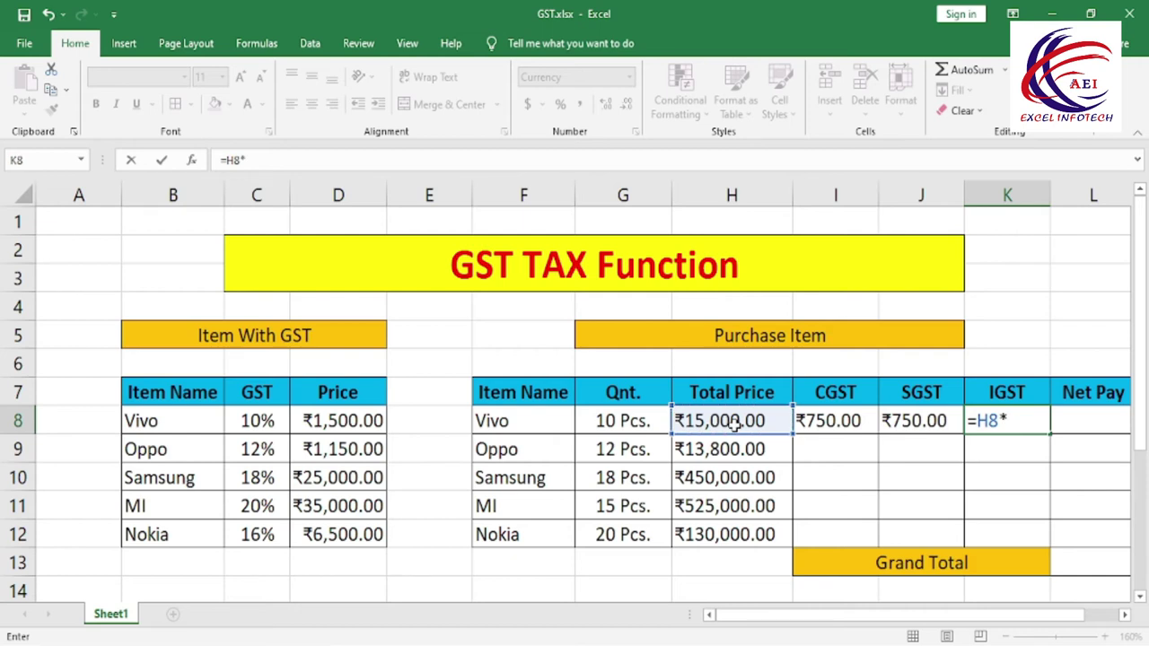
text(vl)
key(Tab)
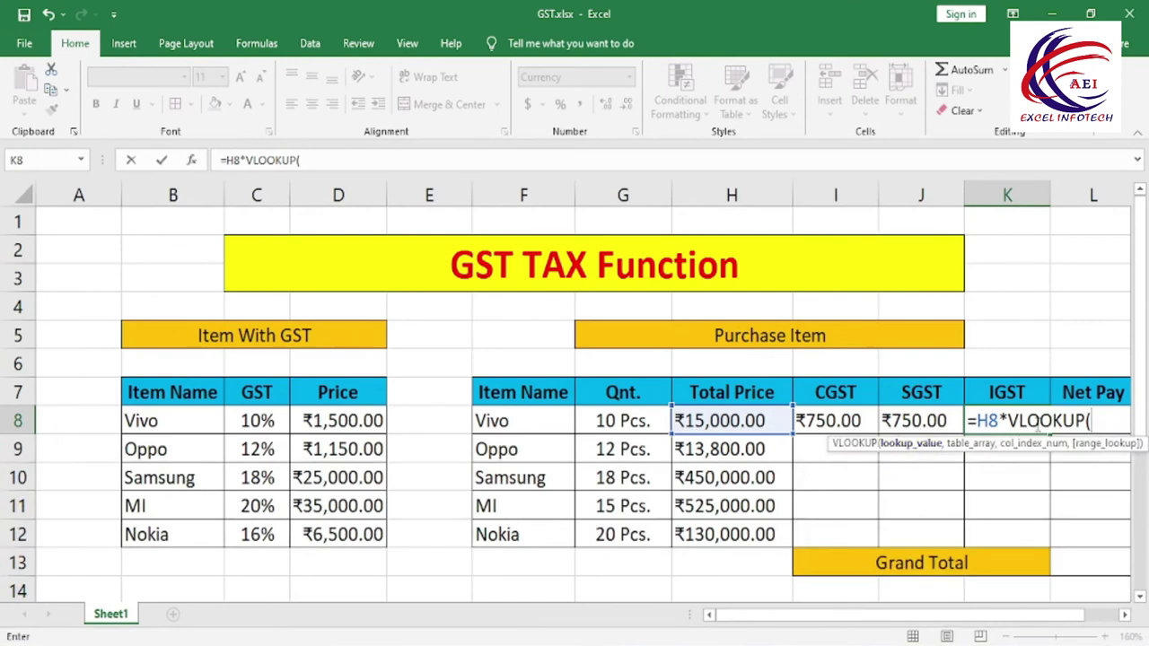
click(519, 422)
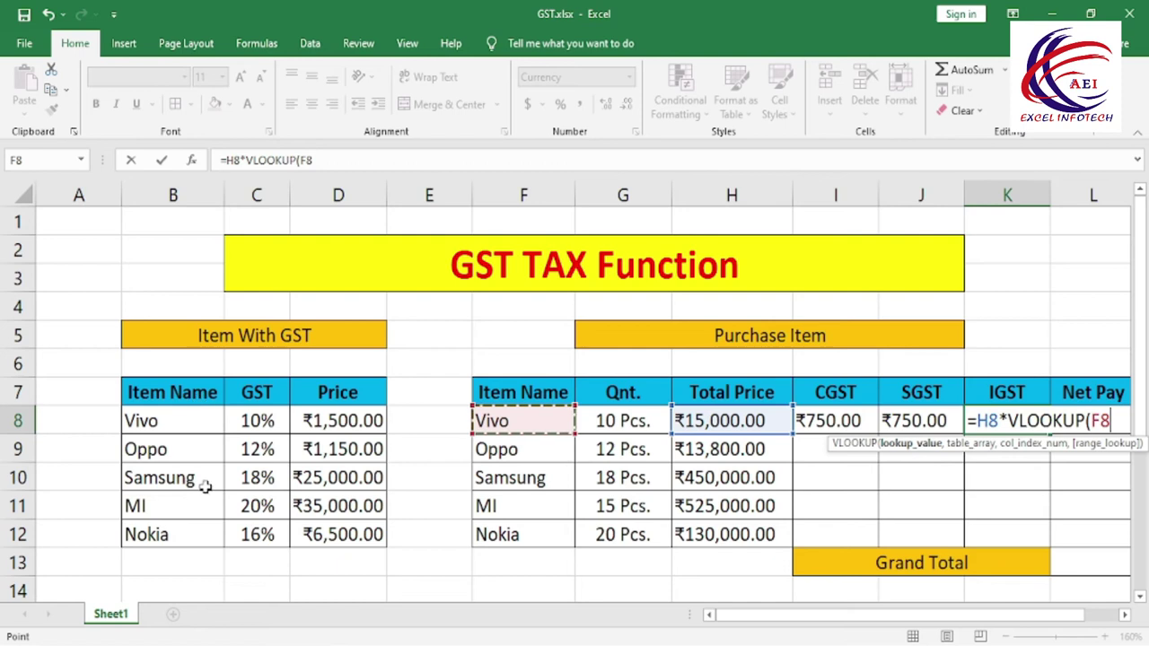
text(,)
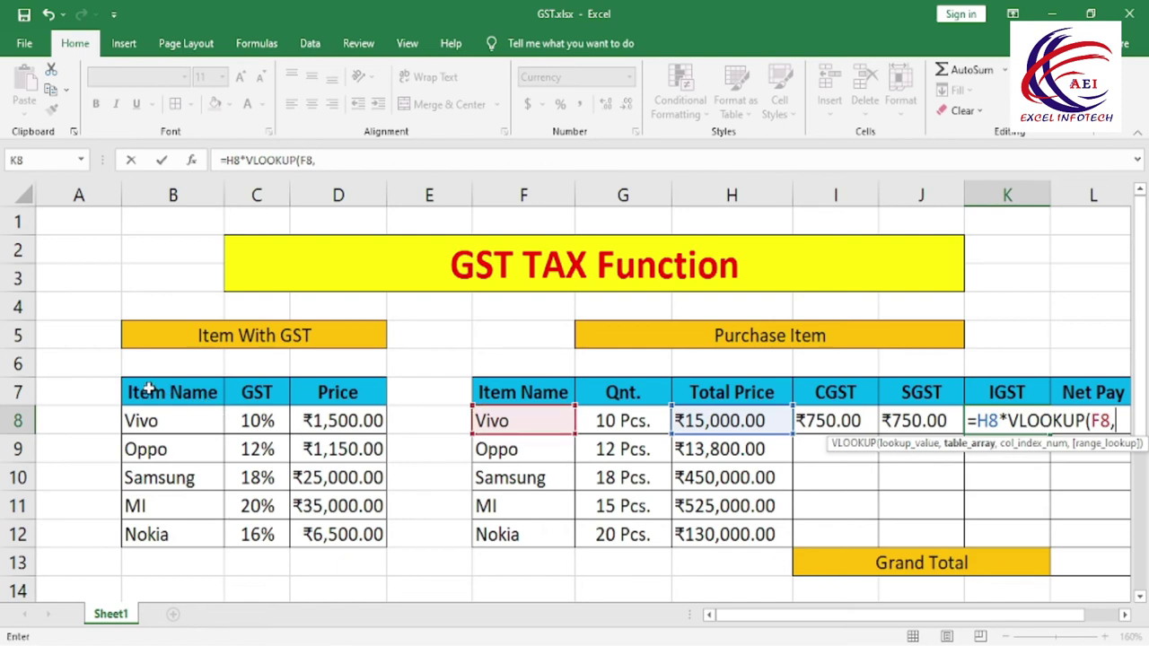
drag(149, 387, 359, 537)
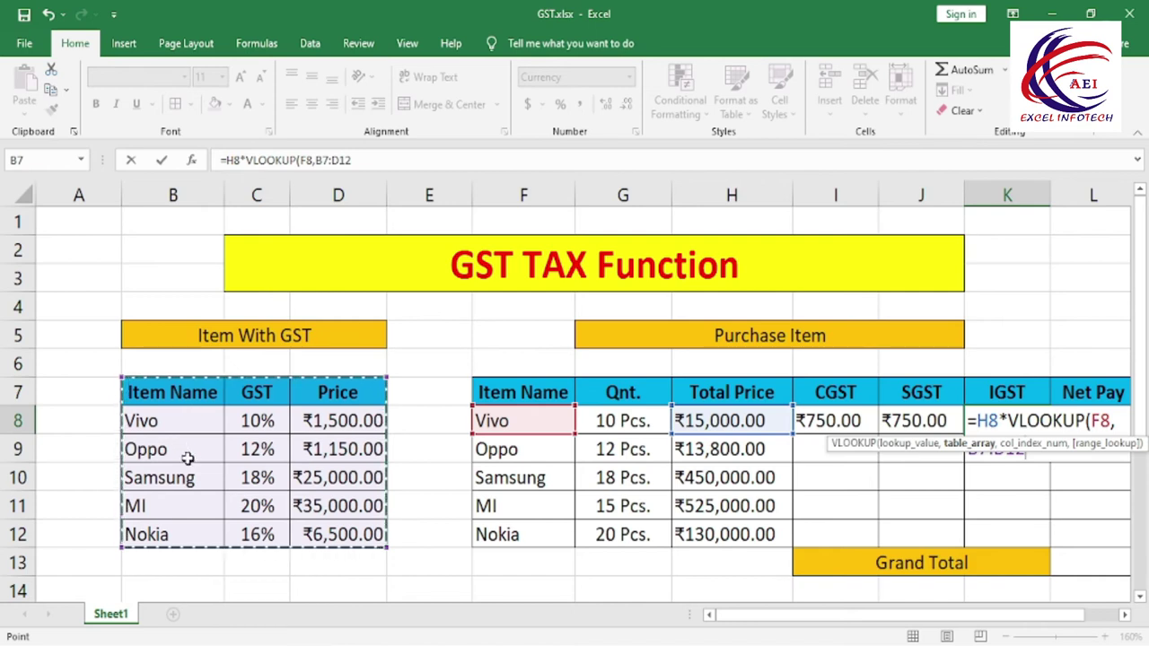
text(,,)
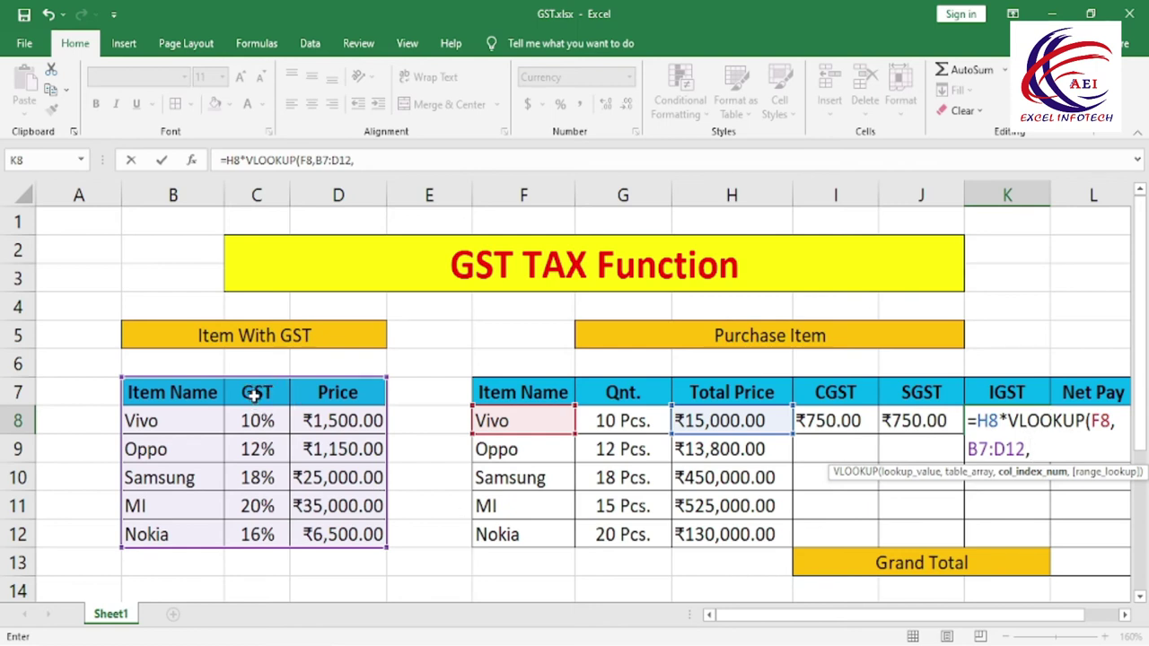
text(2)
text(,)
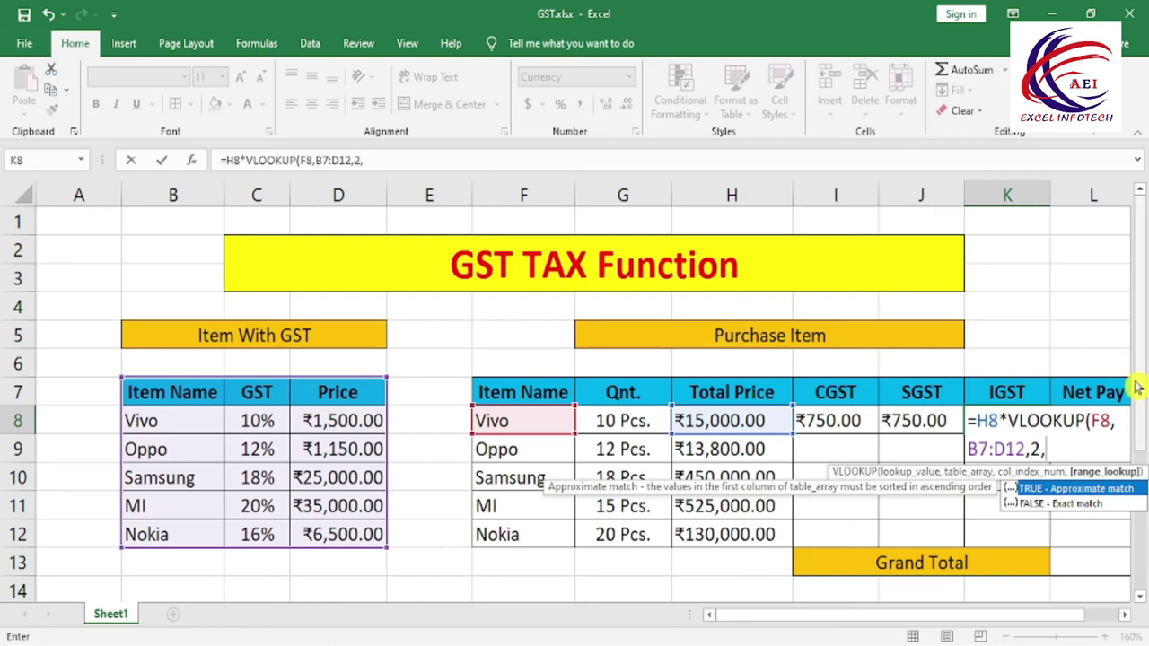
text(0)
text())
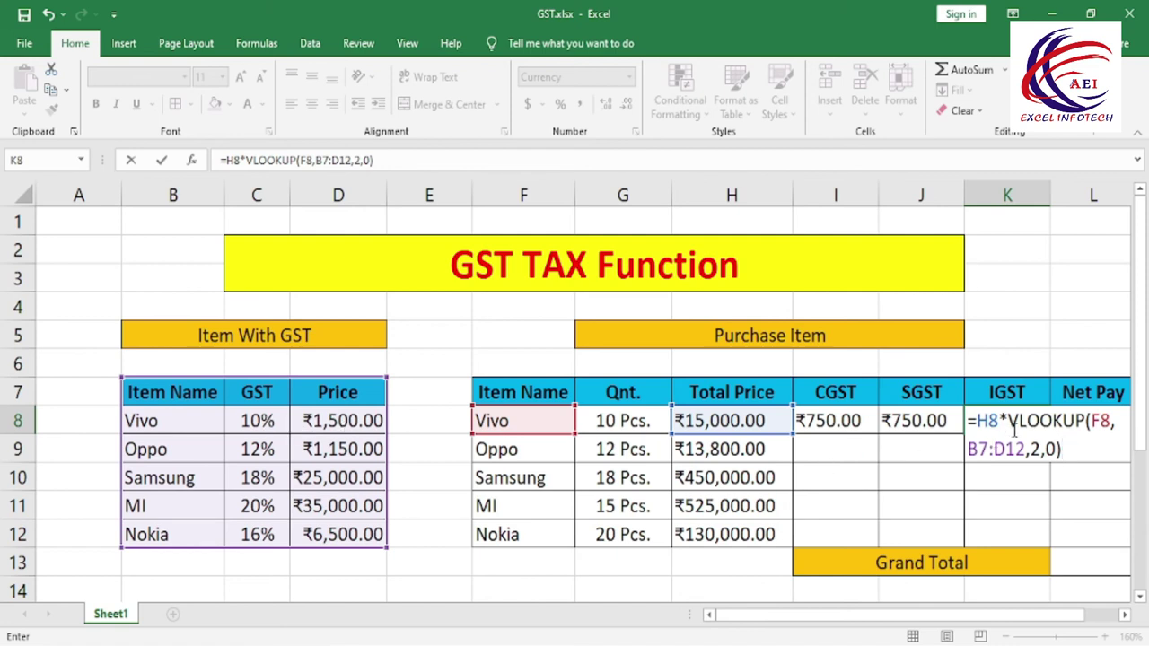
key(Return)
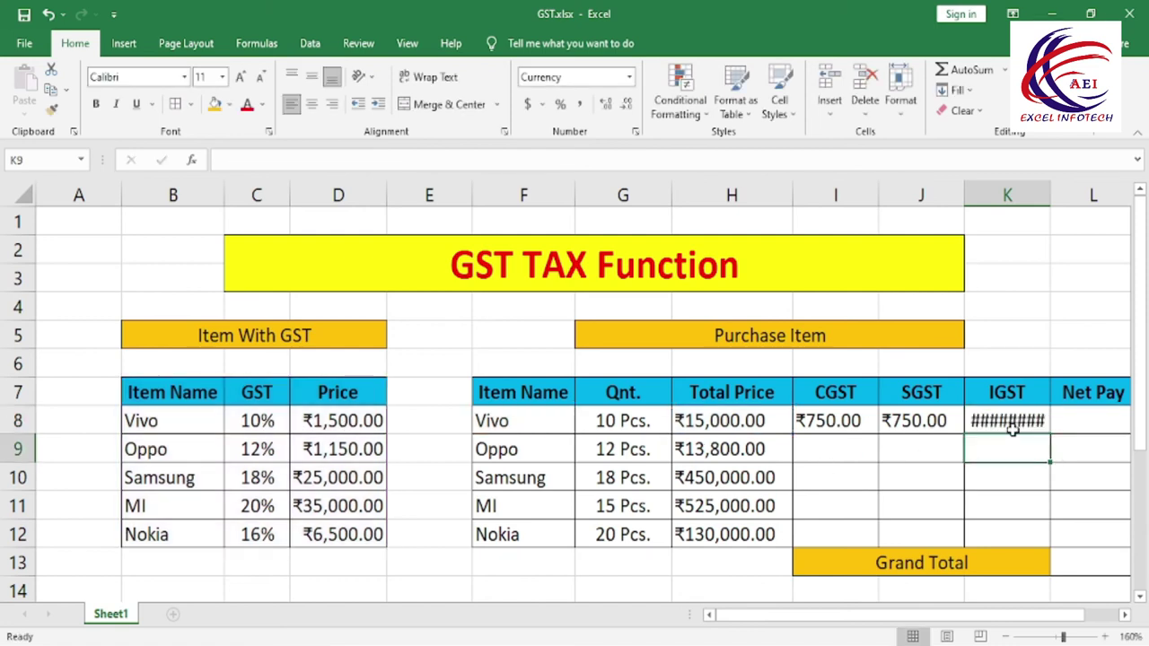
Autofit column K to show Vivo's IGST and review the row 8 tax formulas
double_click(1049, 189)
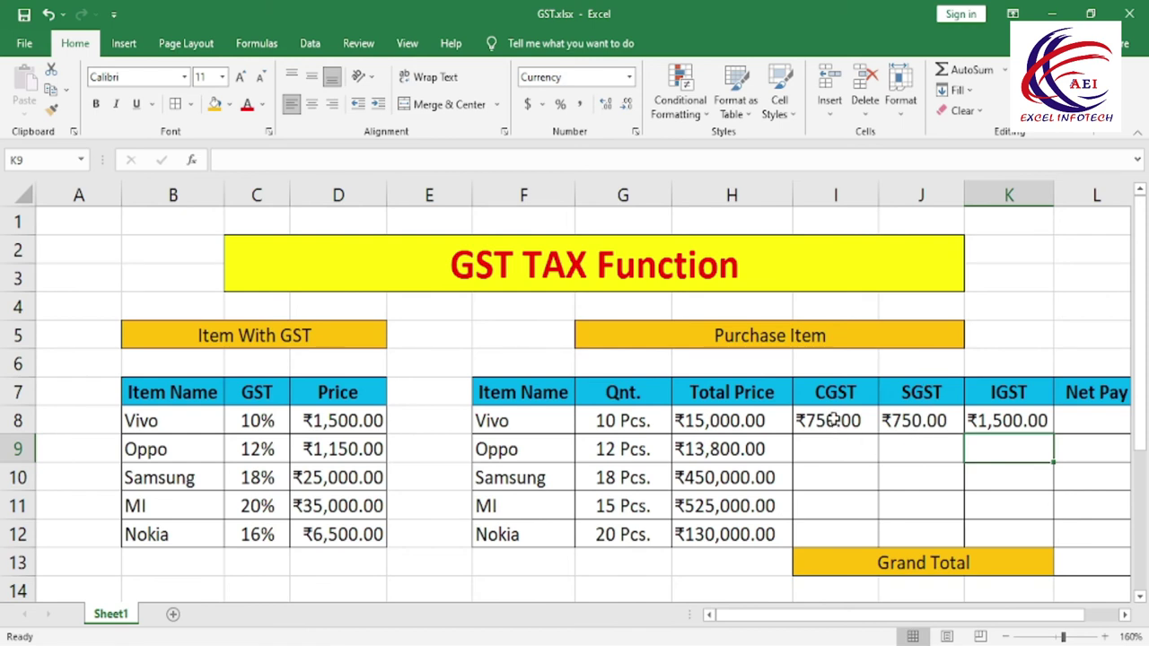
click(1014, 423)
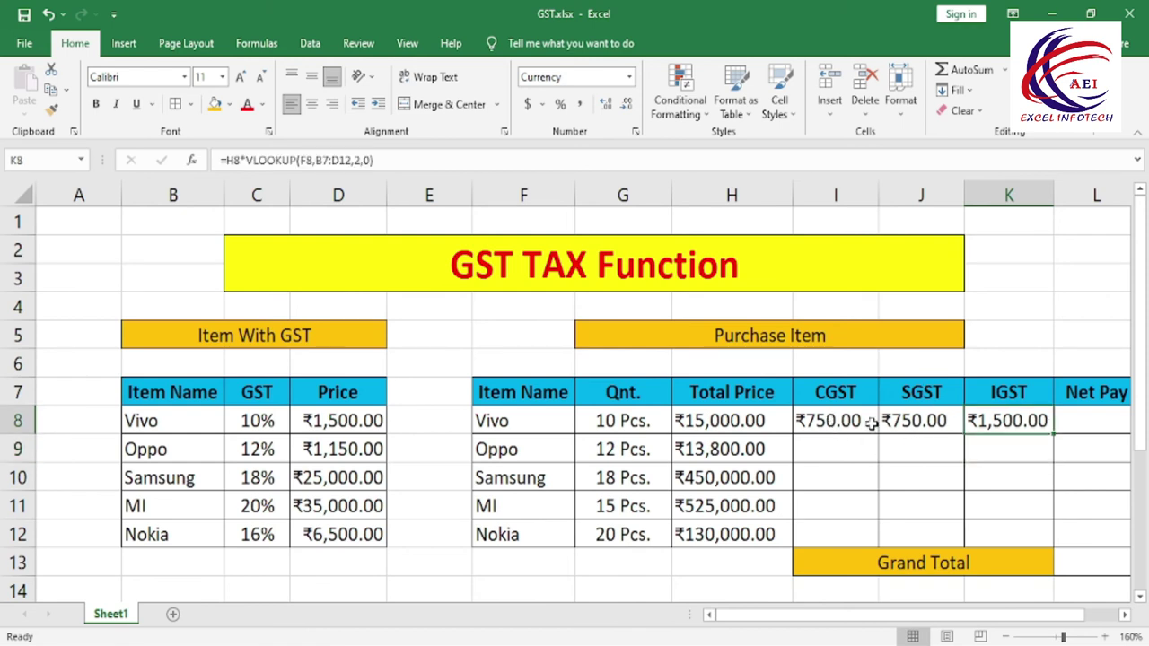
click(871, 424)
click(942, 418)
click(1012, 425)
Fill I8:K12 down with Ctrl+D and widen columns I, J and K so every amount shows
drag(832, 426, 1009, 531)
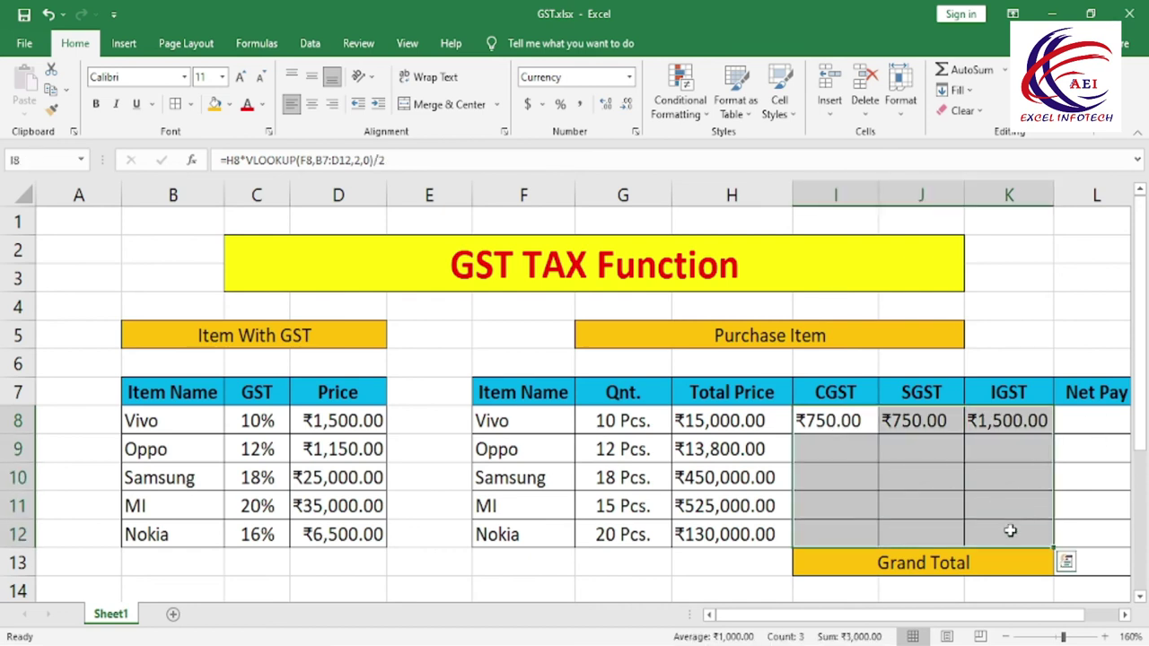
key(ctrl+d)
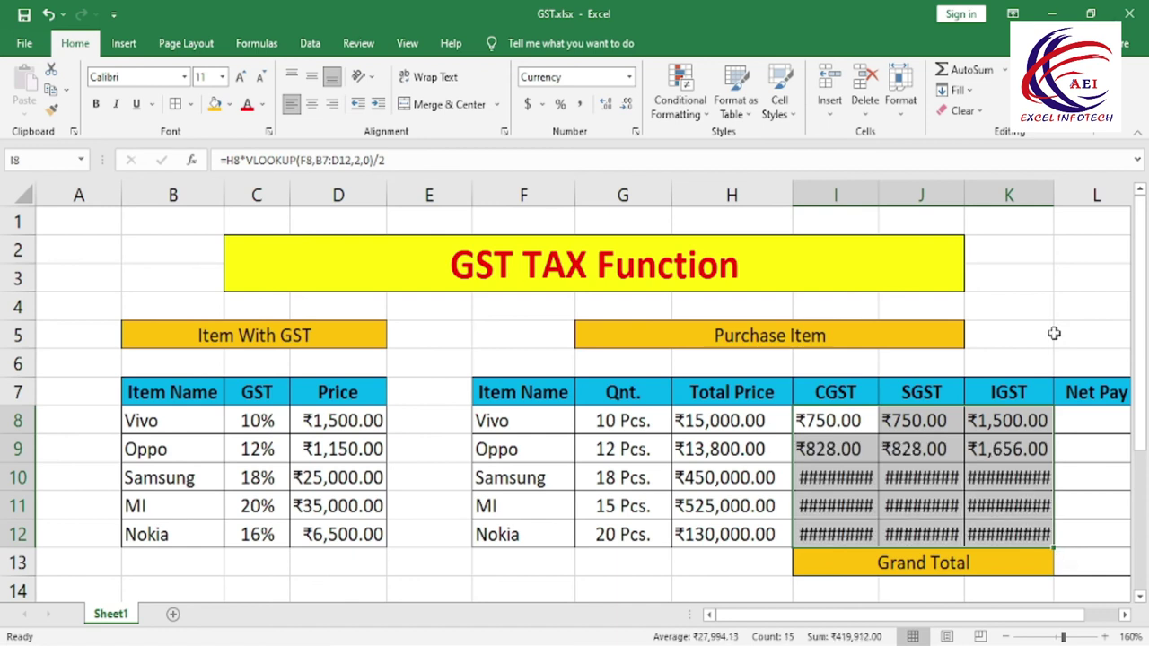
drag(961, 195, 977, 195)
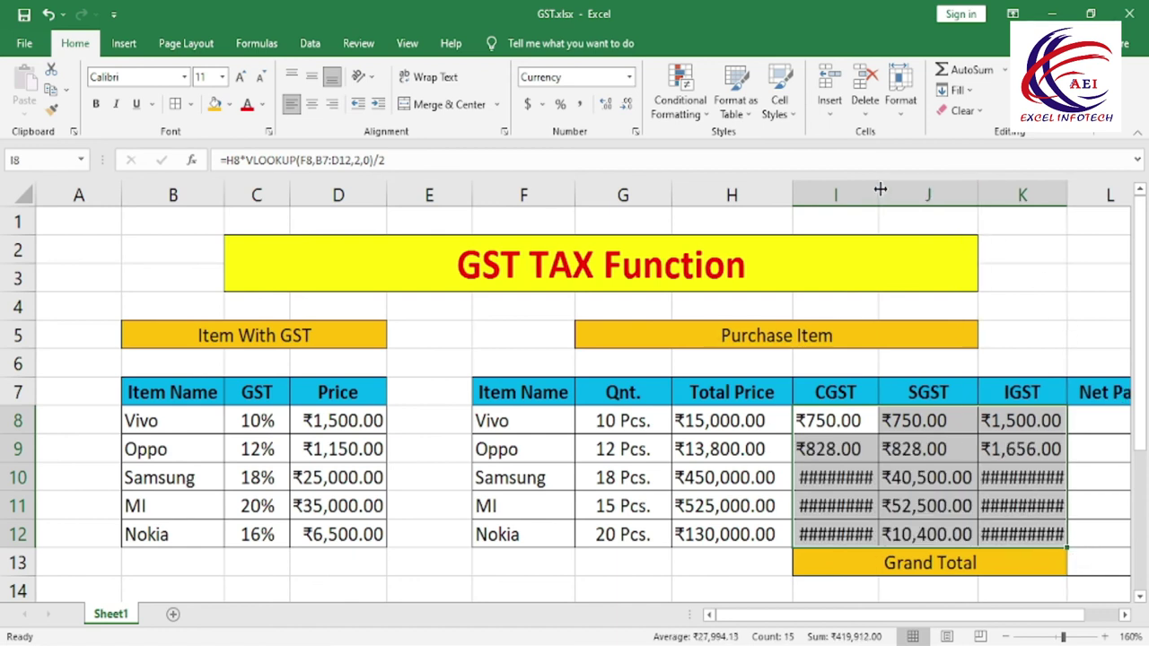
drag(878, 195, 892, 196)
double_click(1080, 195)
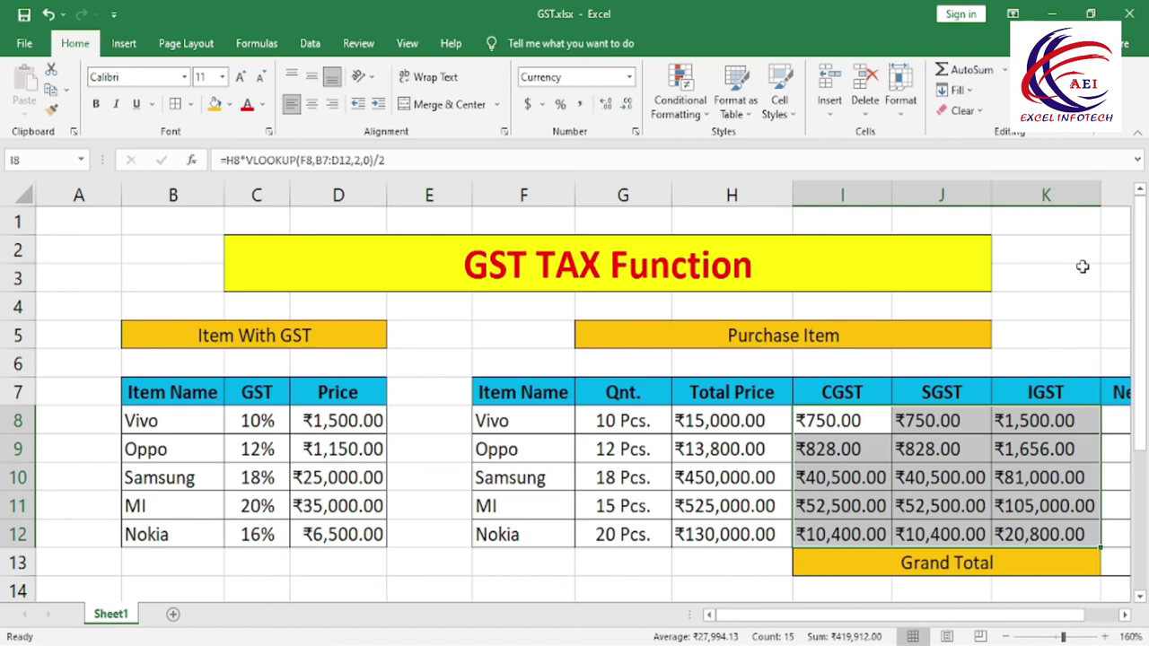
scroll(1041, 625, right, 2)
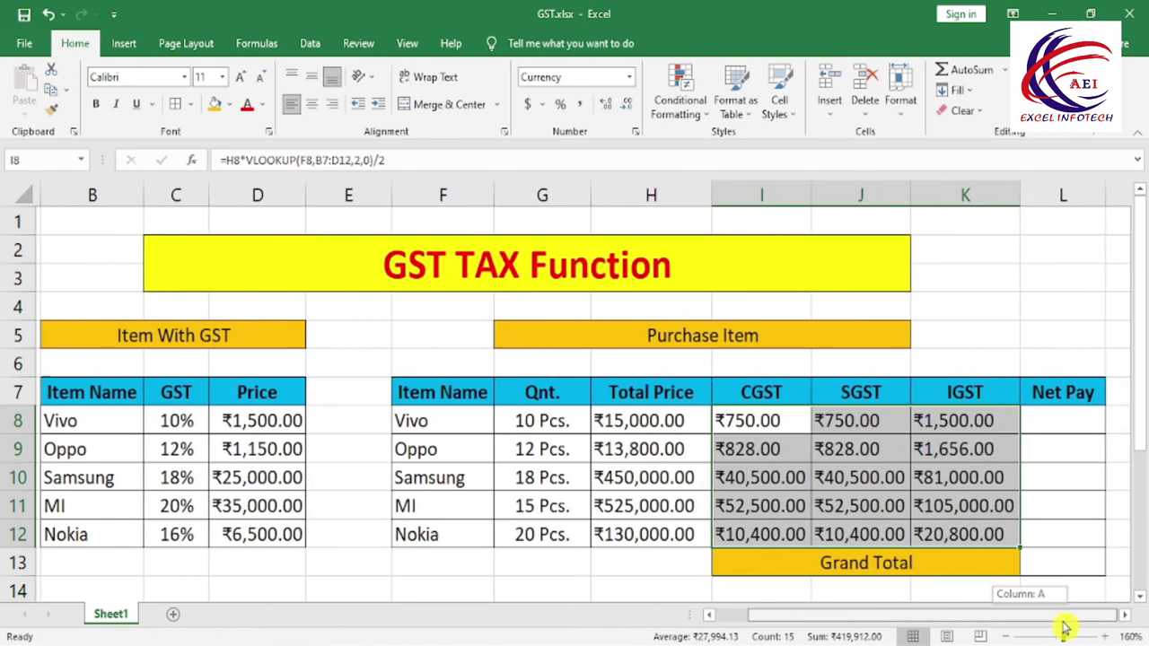
Enter =H8+K8 in L8 for Vivo's Net Pay of ₹16,500.00
click(1073, 434)
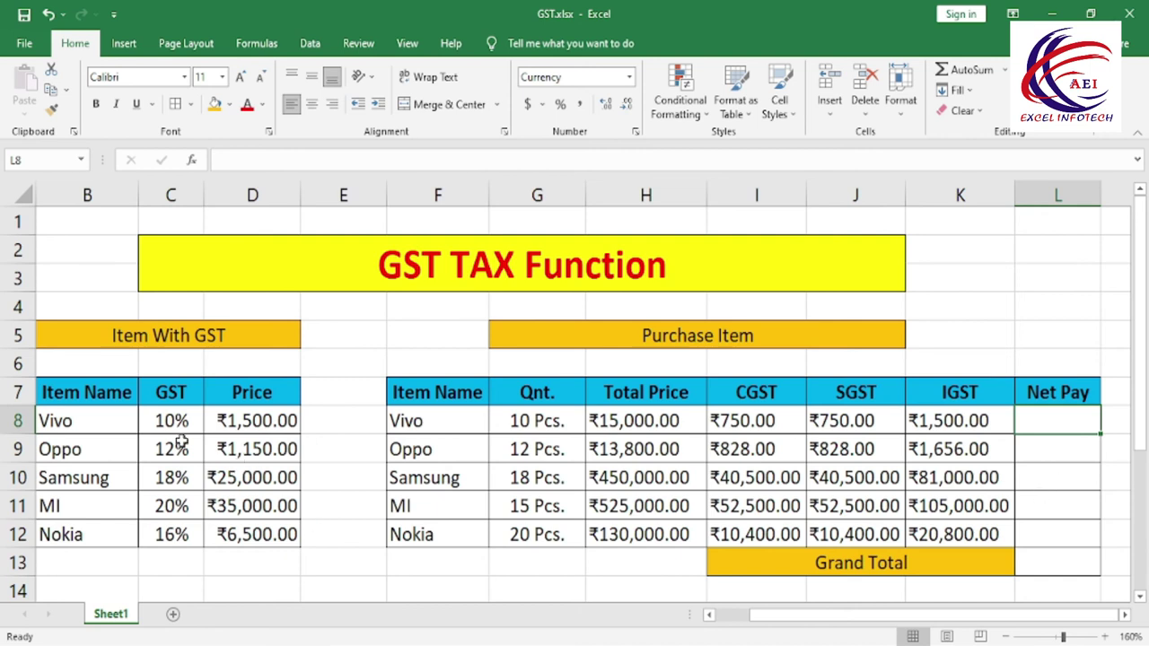
text(=)
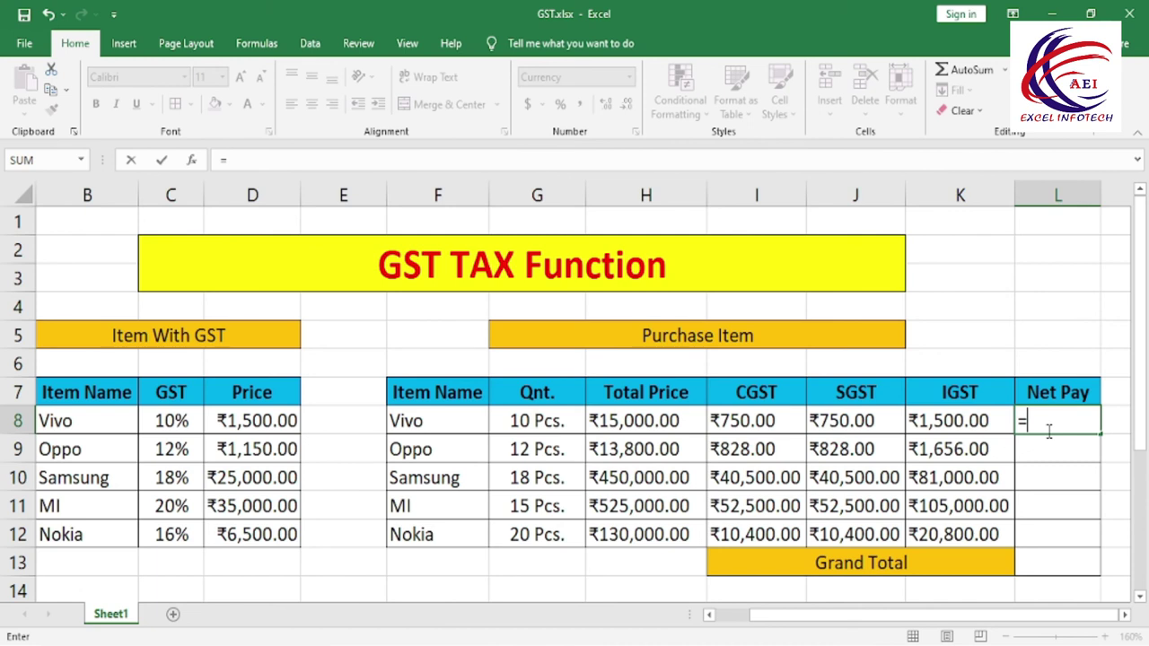
click(630, 429)
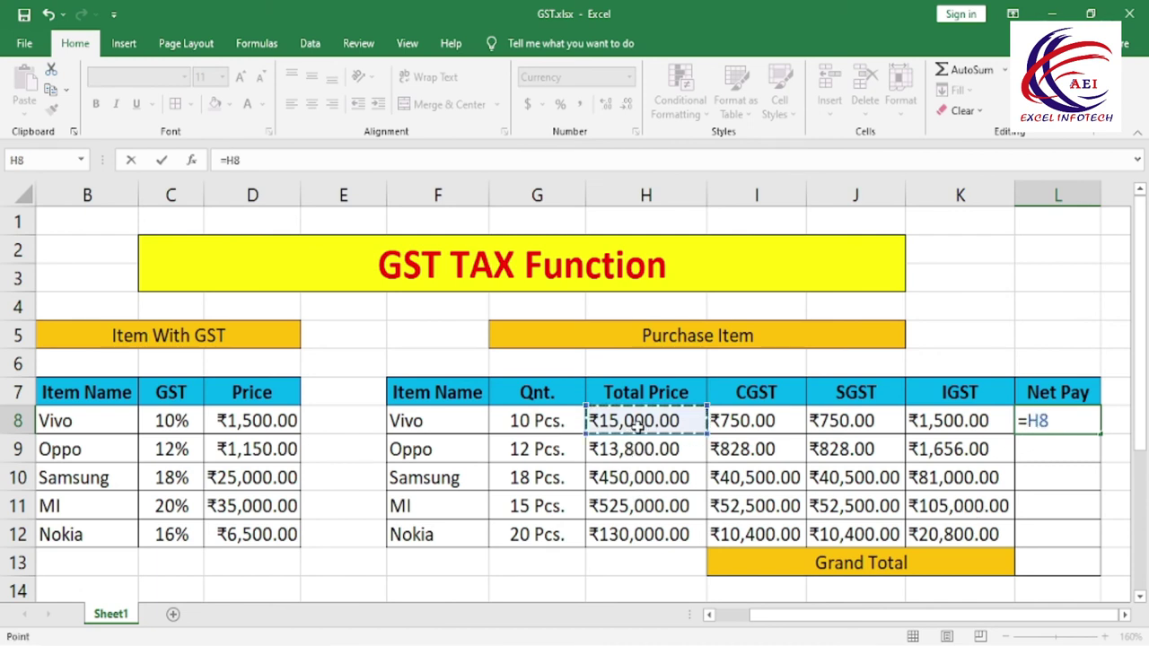
text(+)
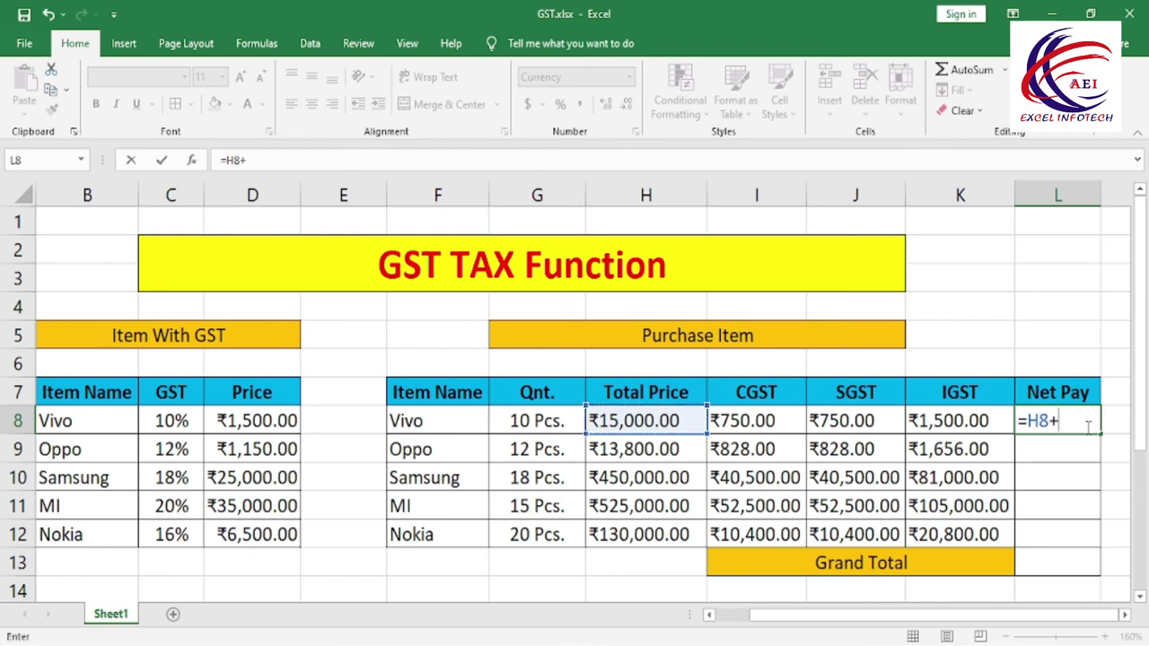
click(954, 418)
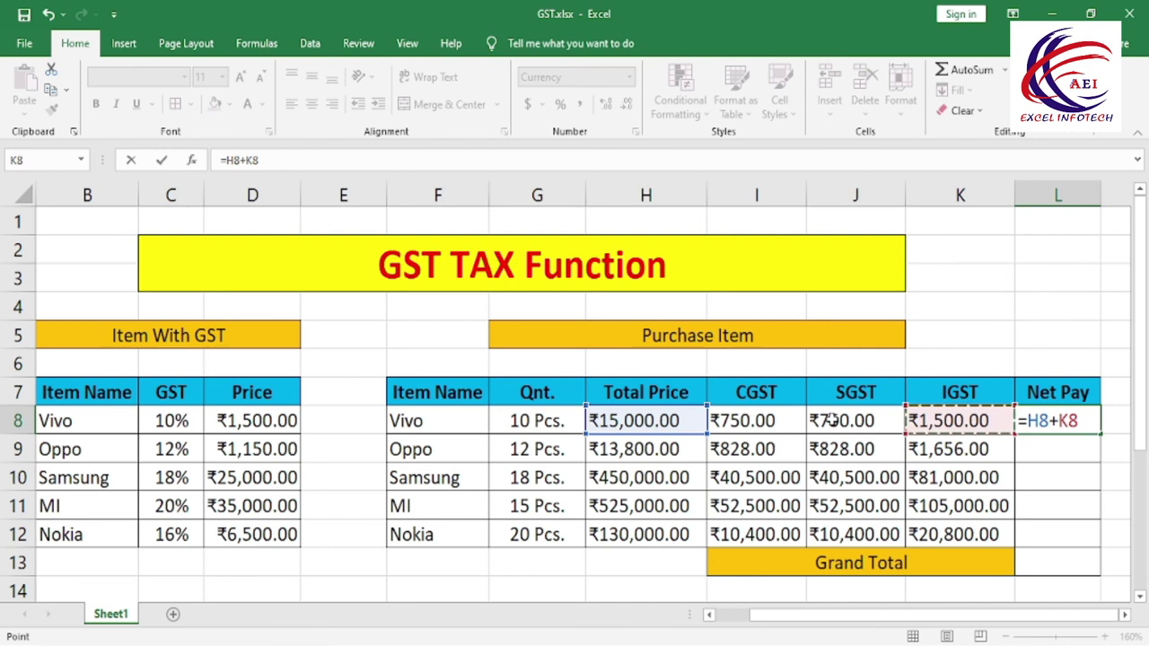
key(Return)
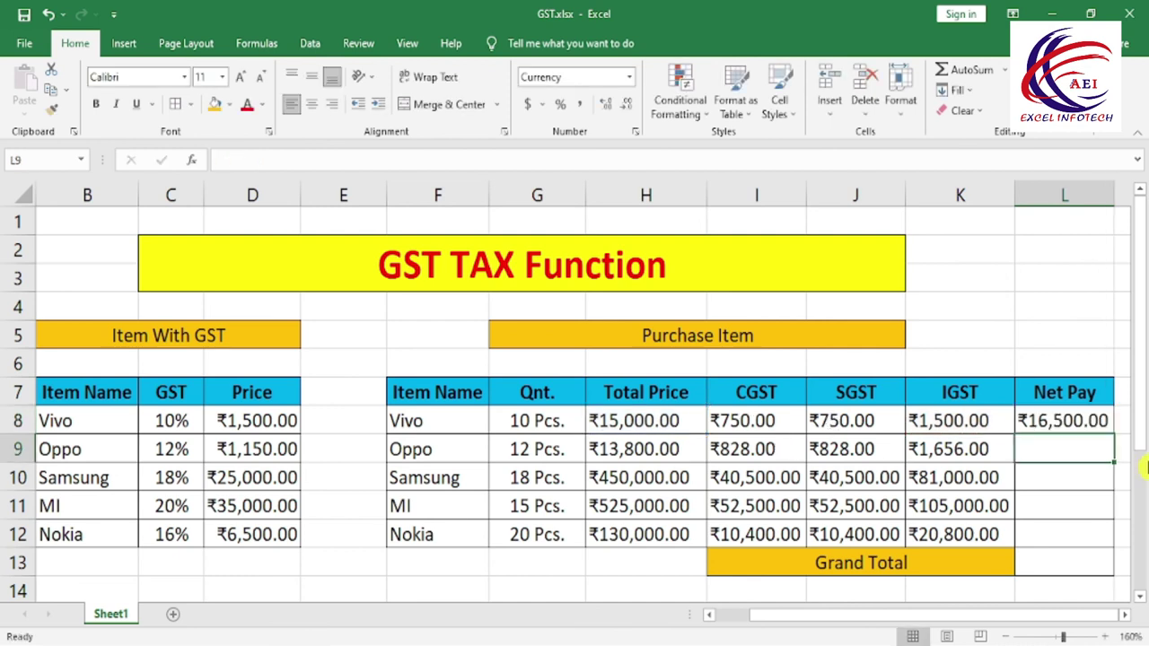
Copy the Net Pay formula down to L12 and autofit column L so every amount shows
drag(1059, 422, 1061, 536)
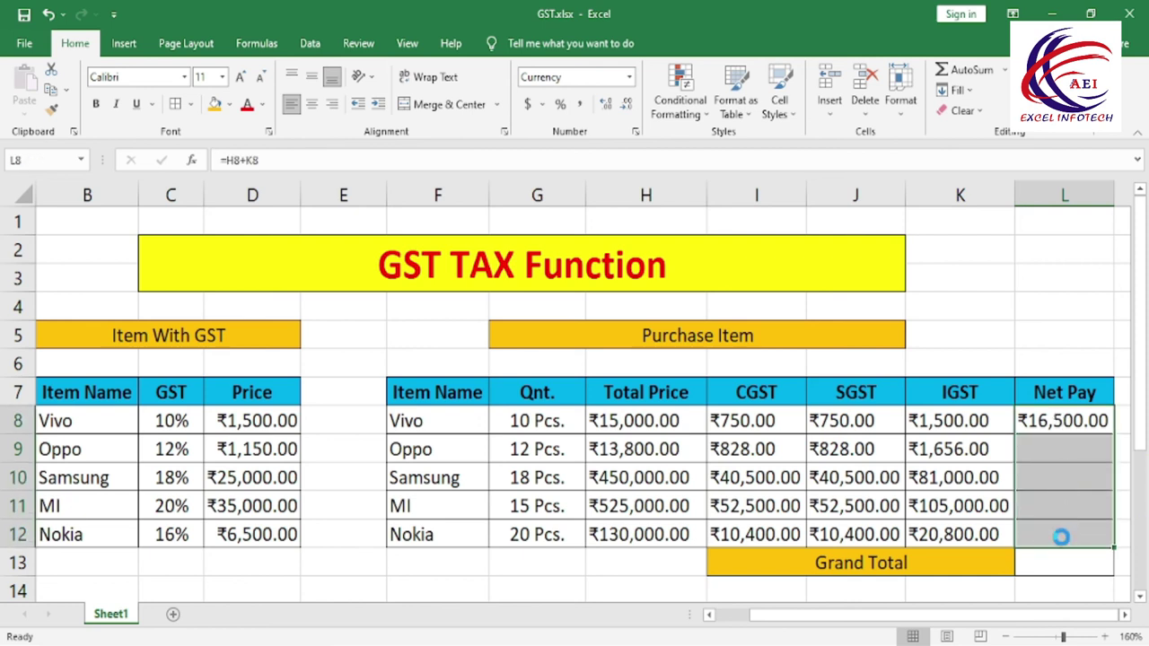
double_click(1117, 187)
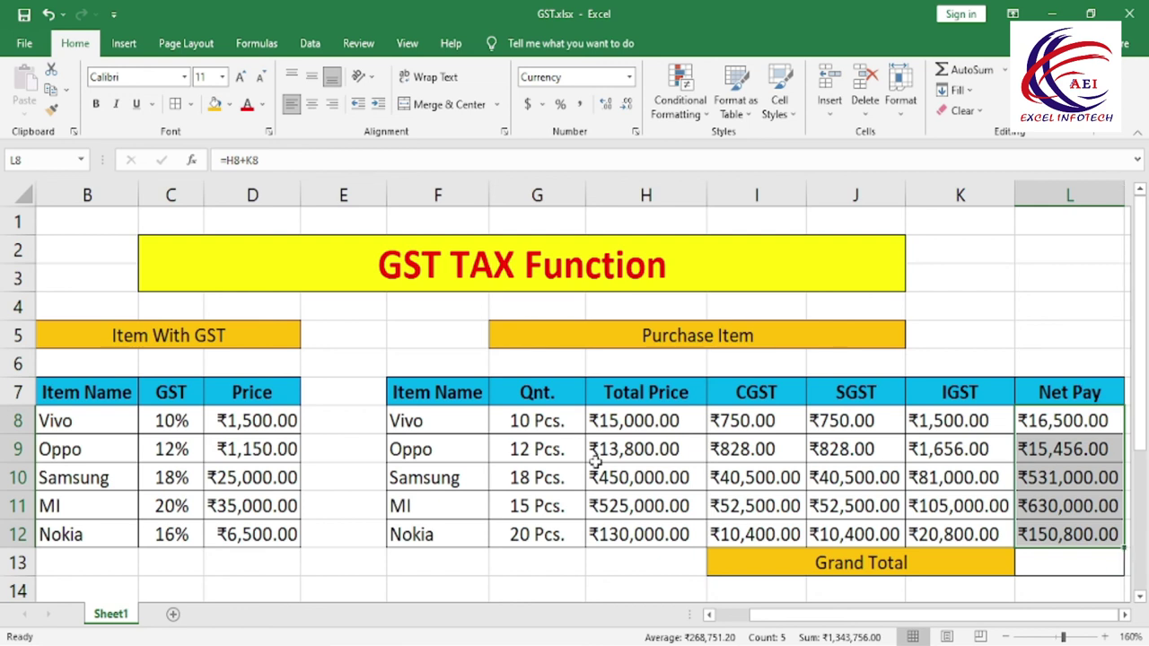
click(414, 422)
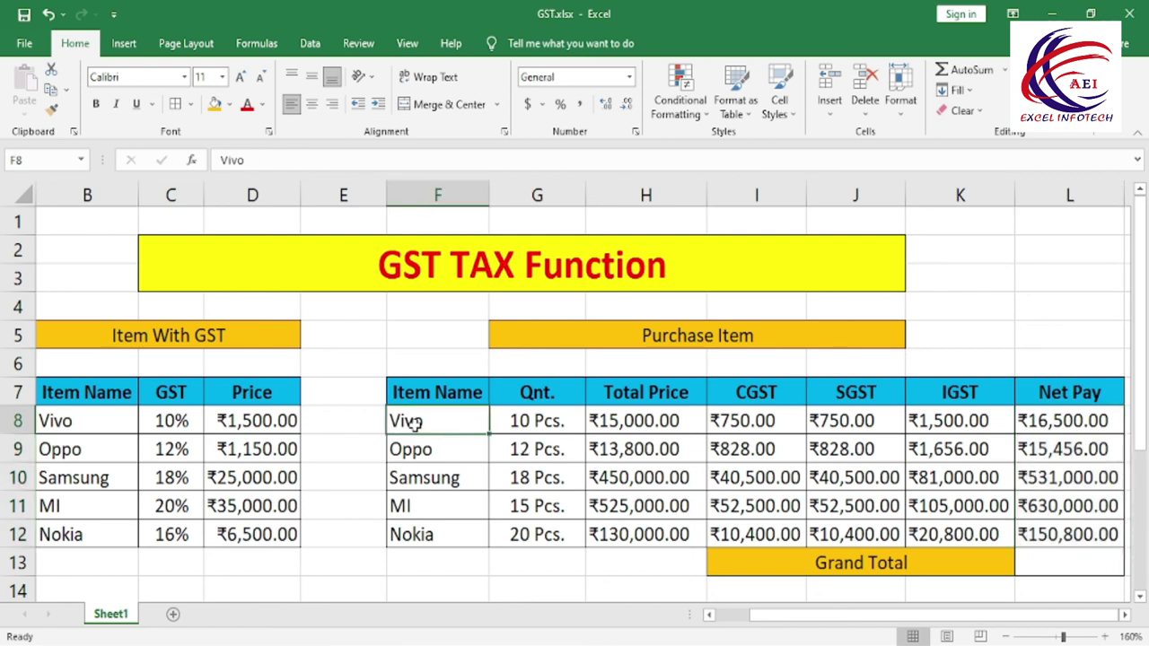
click(420, 448)
click(423, 505)
click(427, 535)
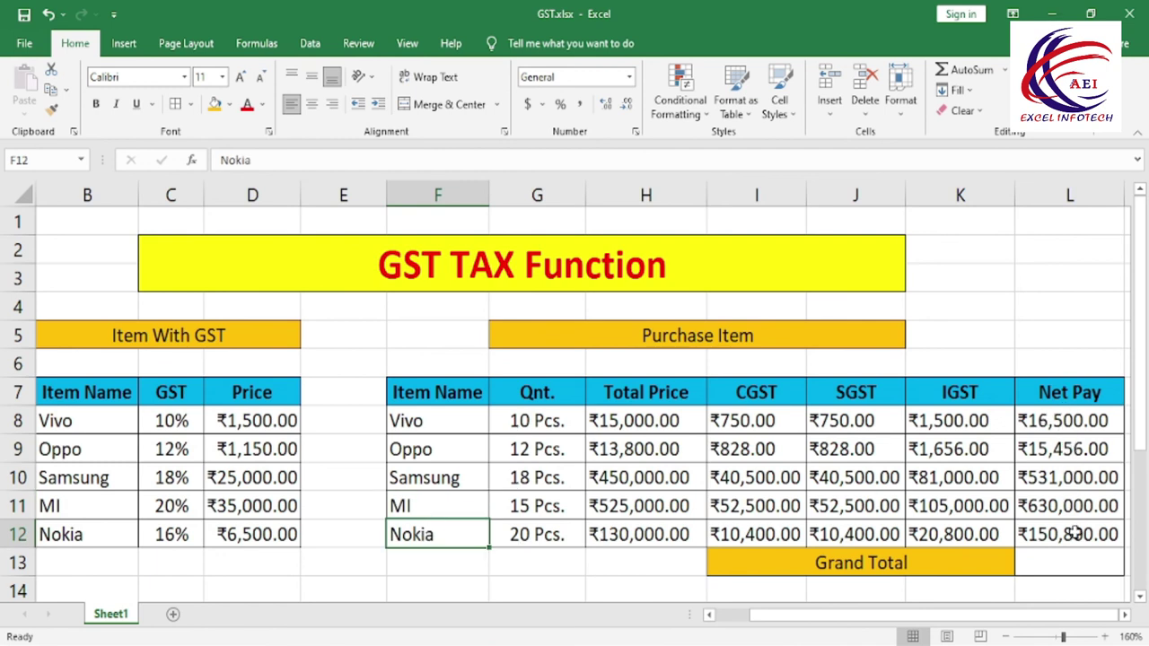
click(1059, 567)
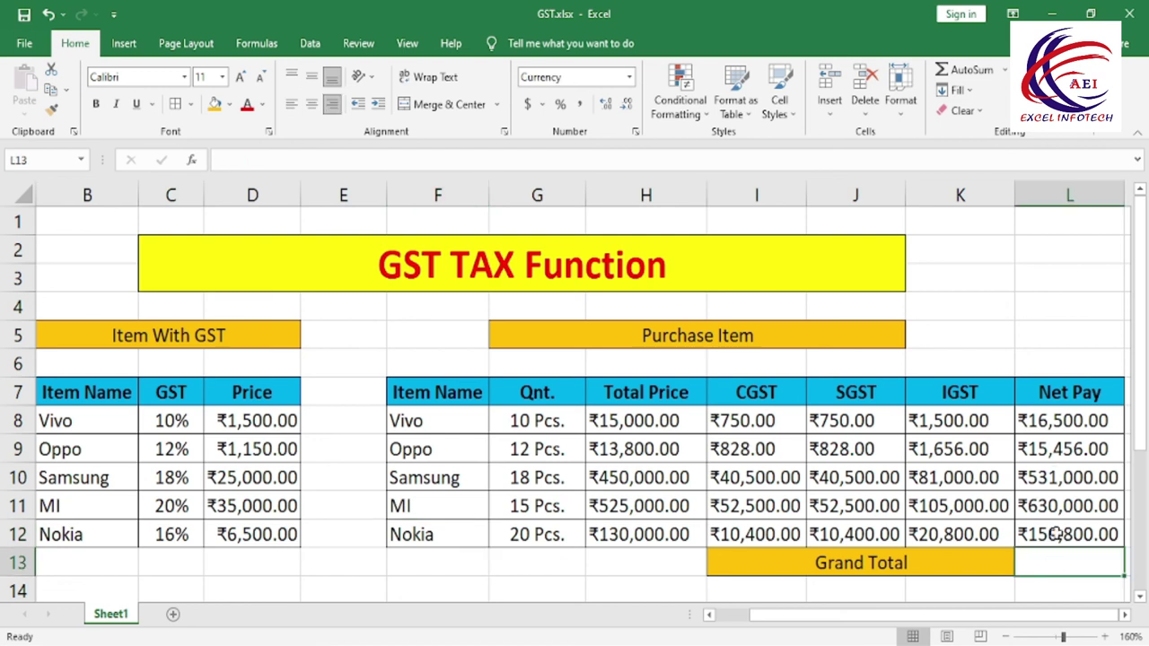
AutoSum the Net Pay amounts into L13 for a ₹1,343,756.00 grand total and autofit column L
drag(1057, 420, 1060, 559)
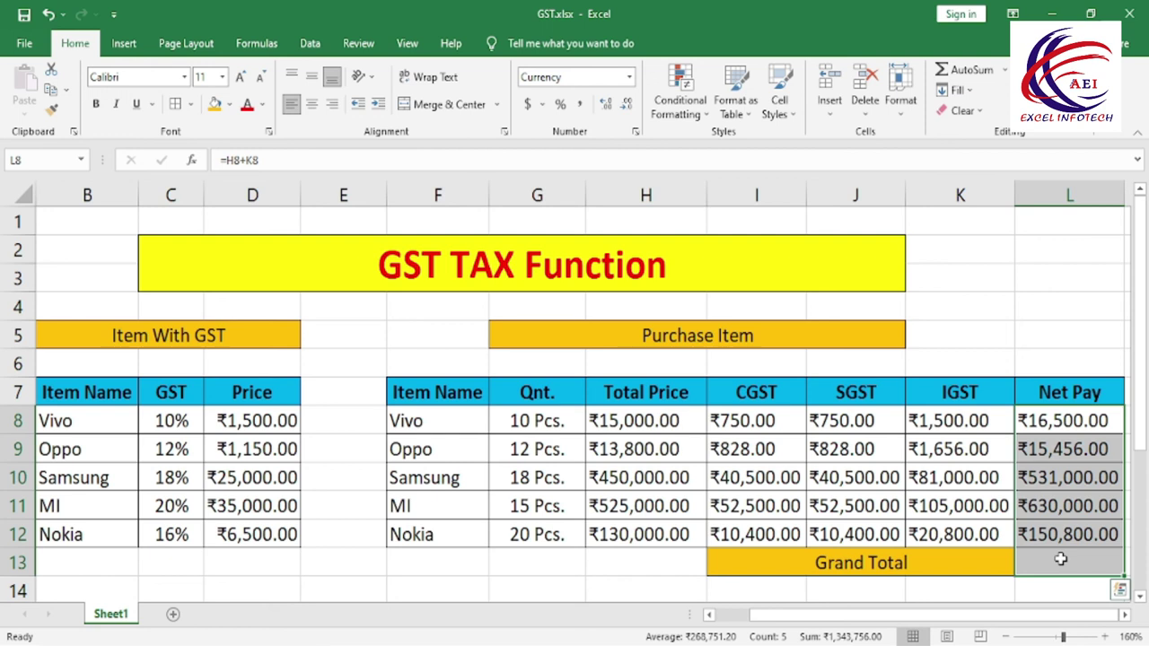
key(alt+equal)
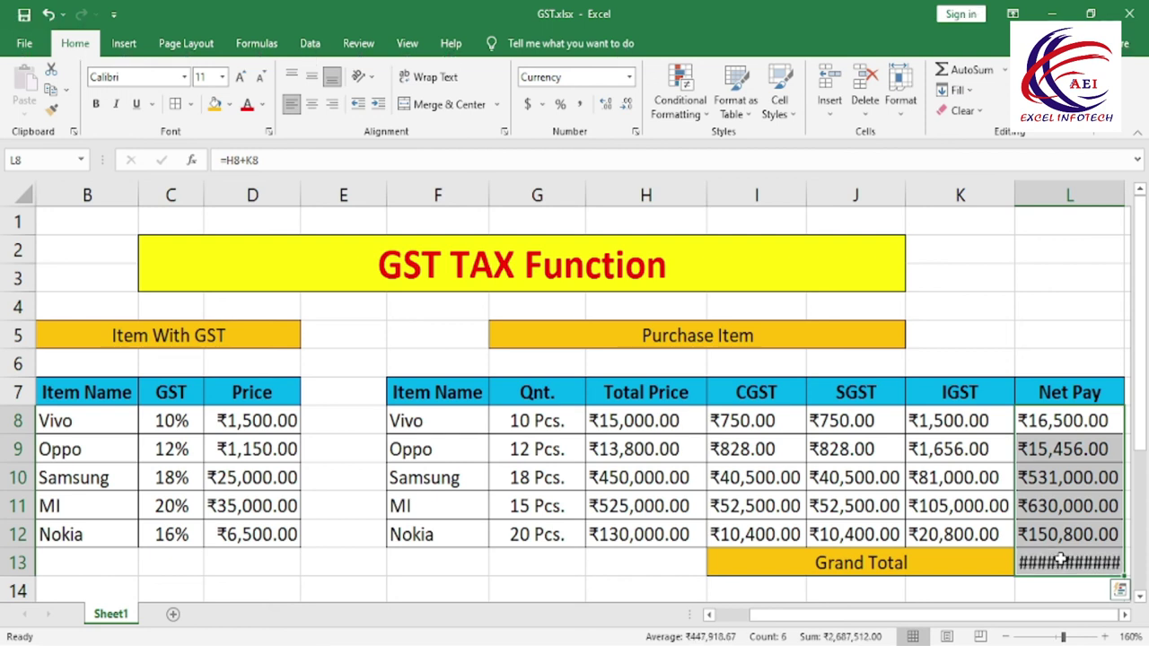
double_click(1123, 192)
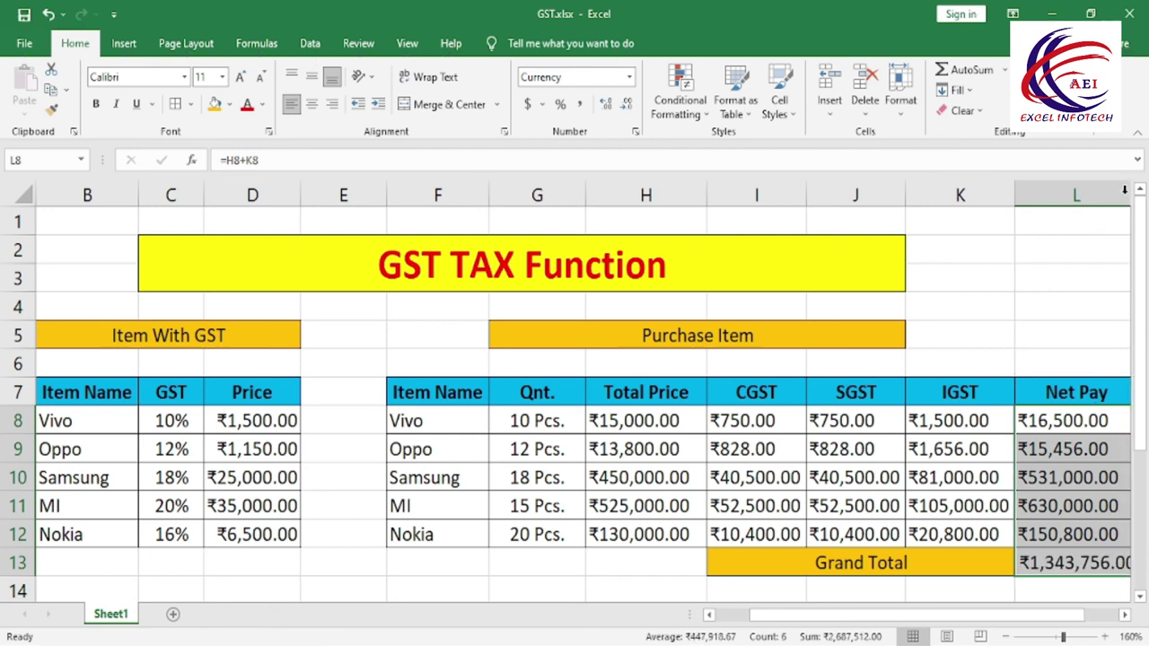
drag(1016, 617, 1050, 615)
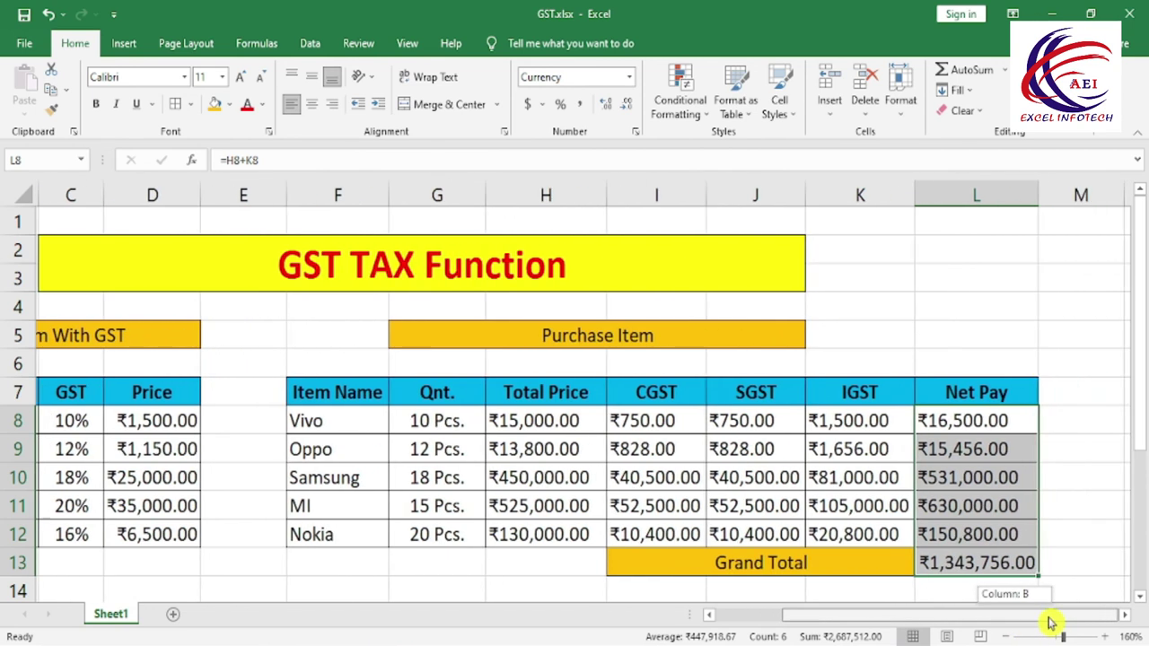